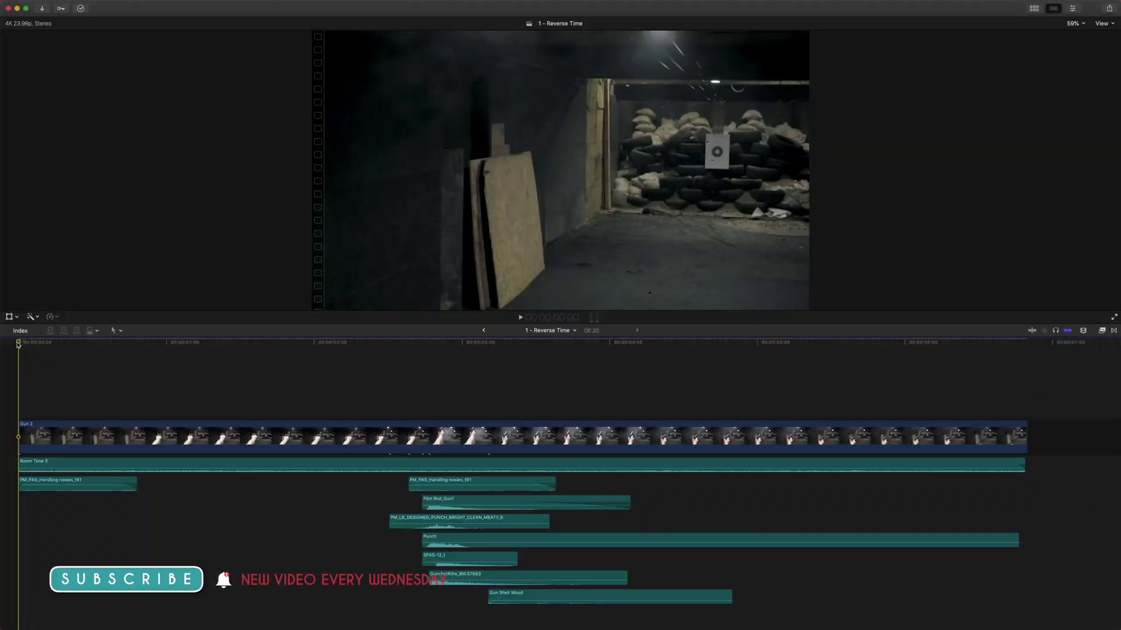
Step: Play the gunshot sequence, then park the playhead around 2:15
key("space")
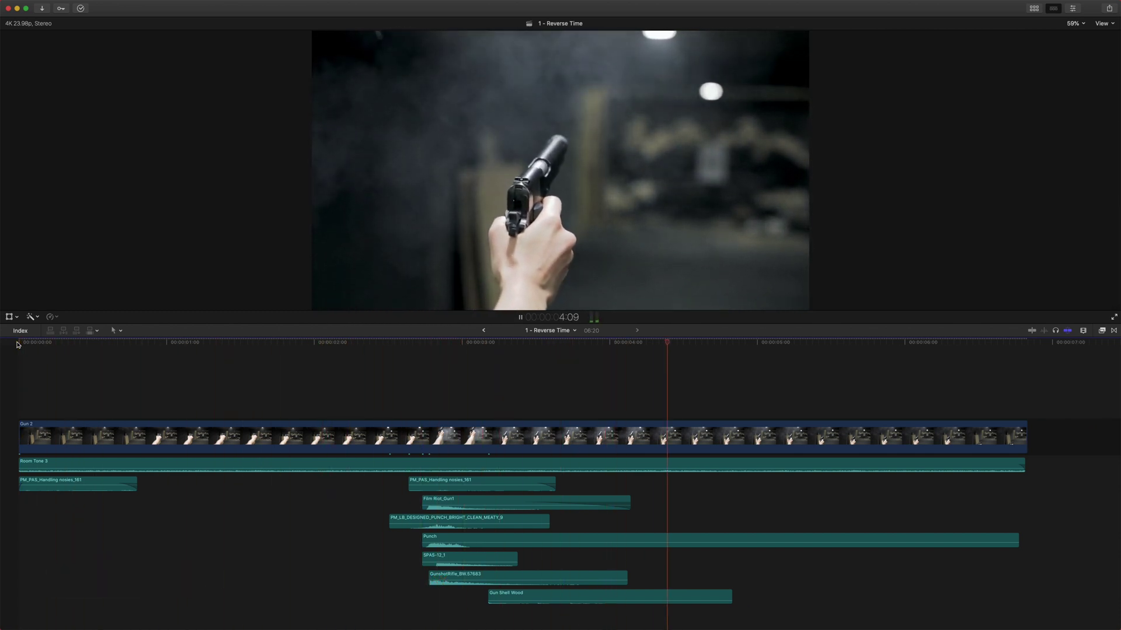
key("space")
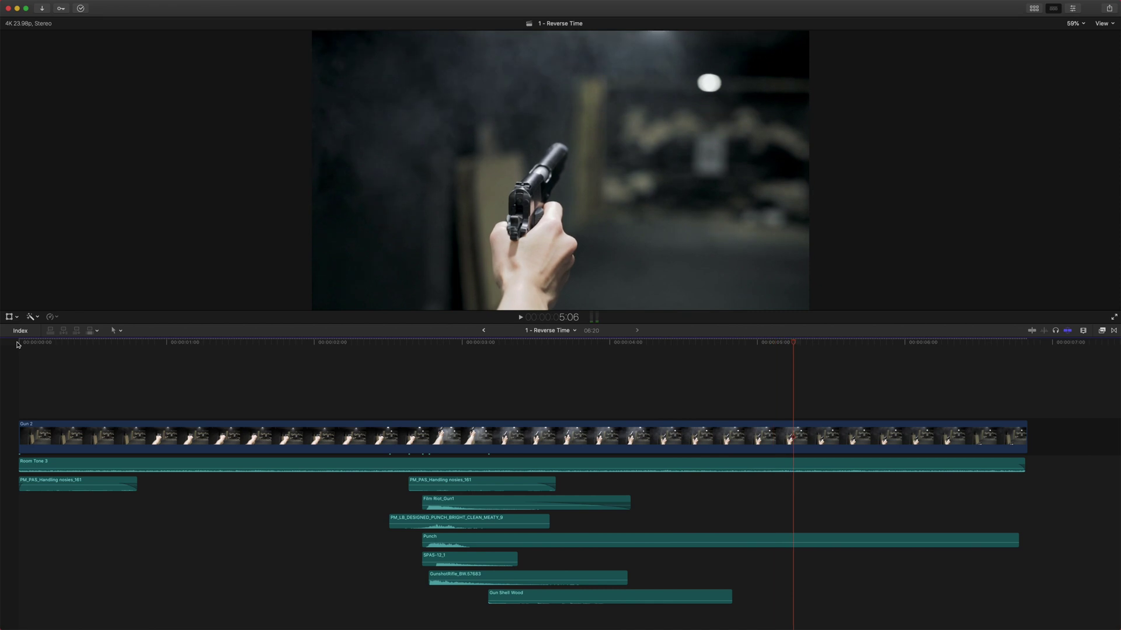
left_click(409, 344)
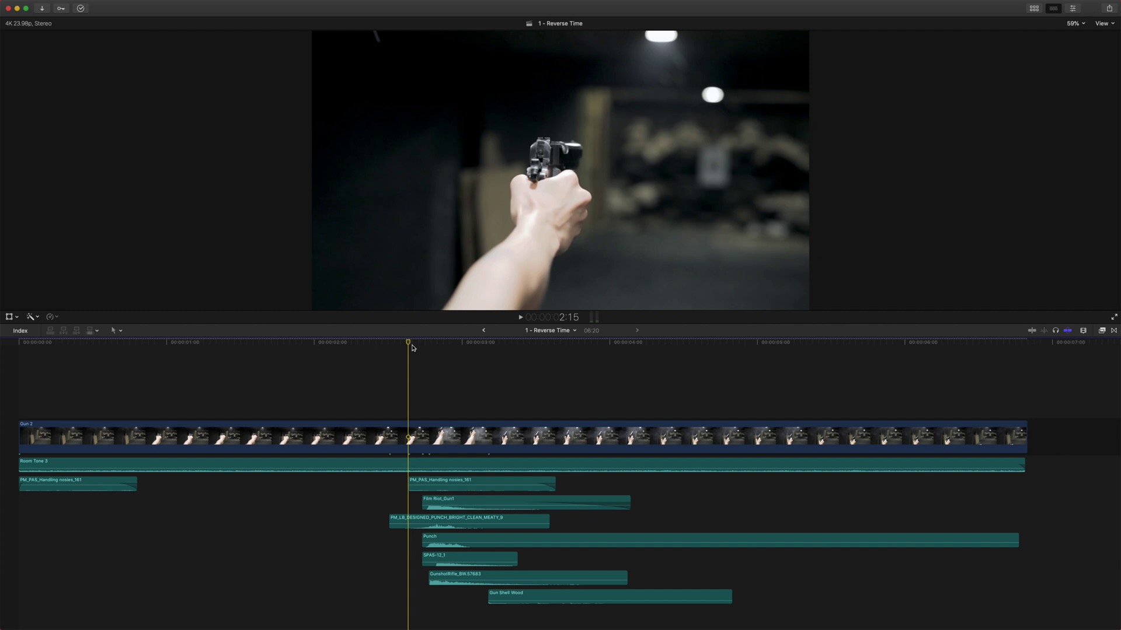
Step: Add Gun Rifle Shot 1 to the timeline near the start and solo it
key("ctrl+super+1")
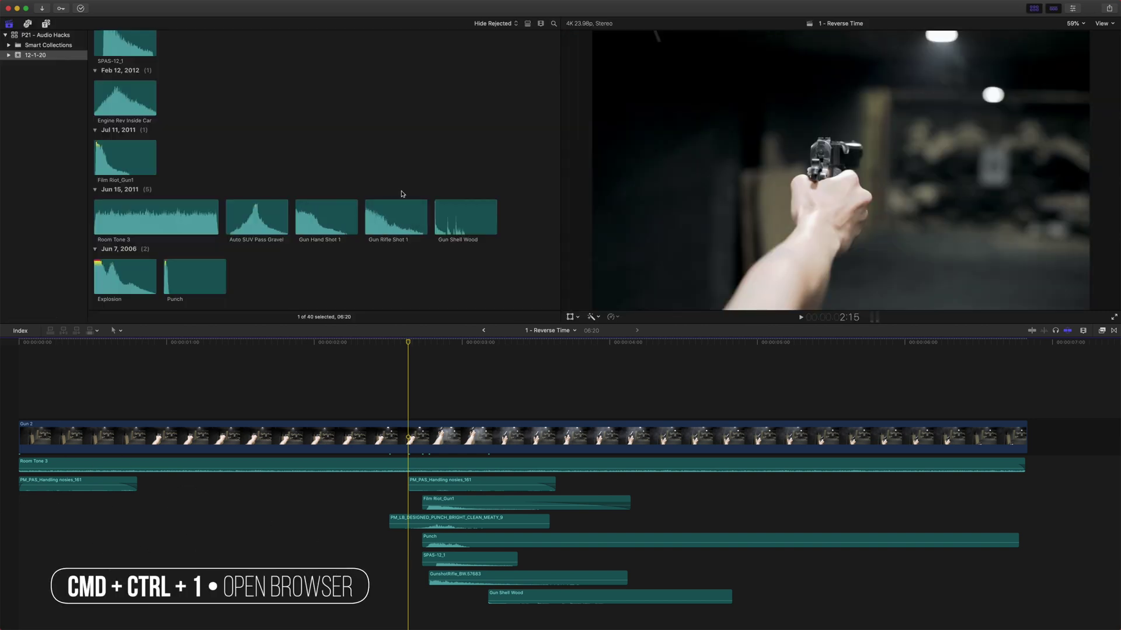
left_click(376, 228)
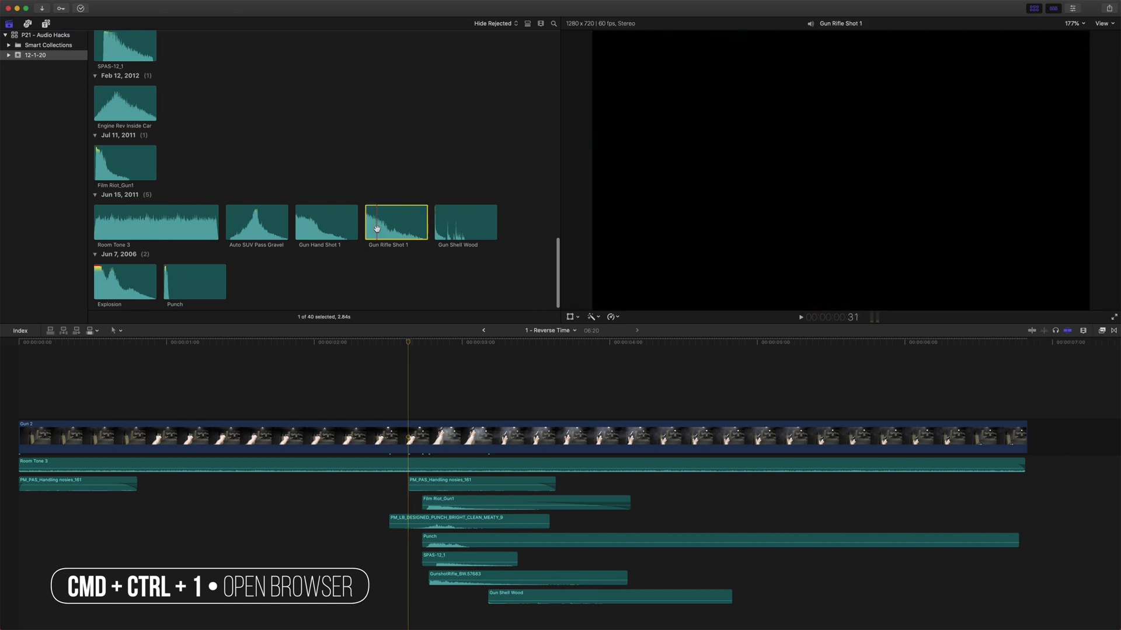
left_click_drag(346, 279, 114, 540)
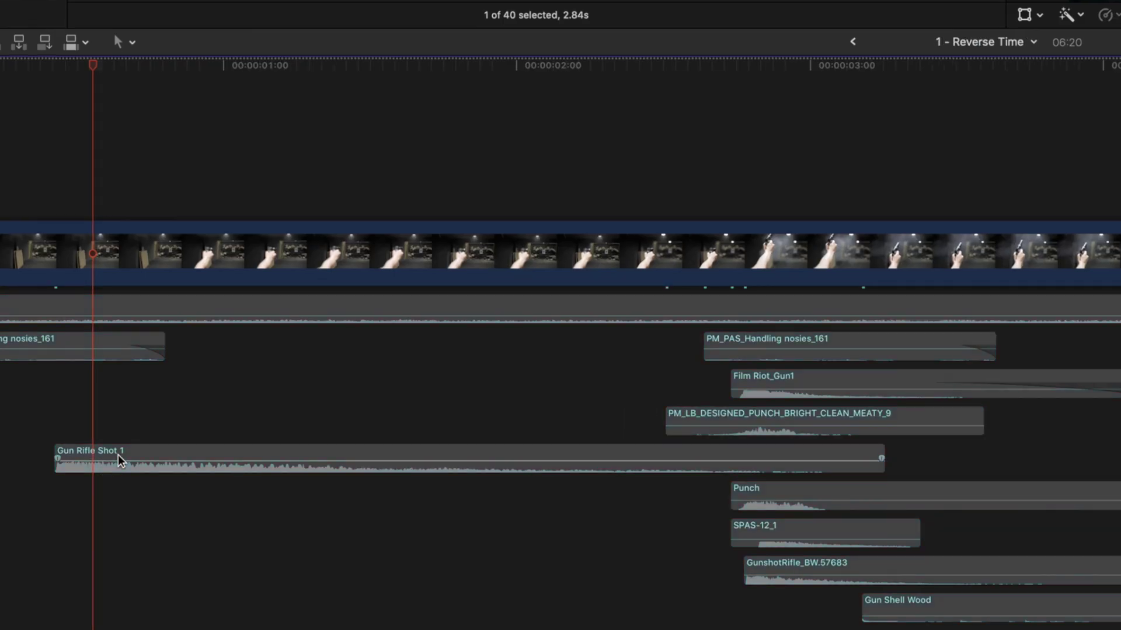
left_click(119, 460)
key("alt+s")
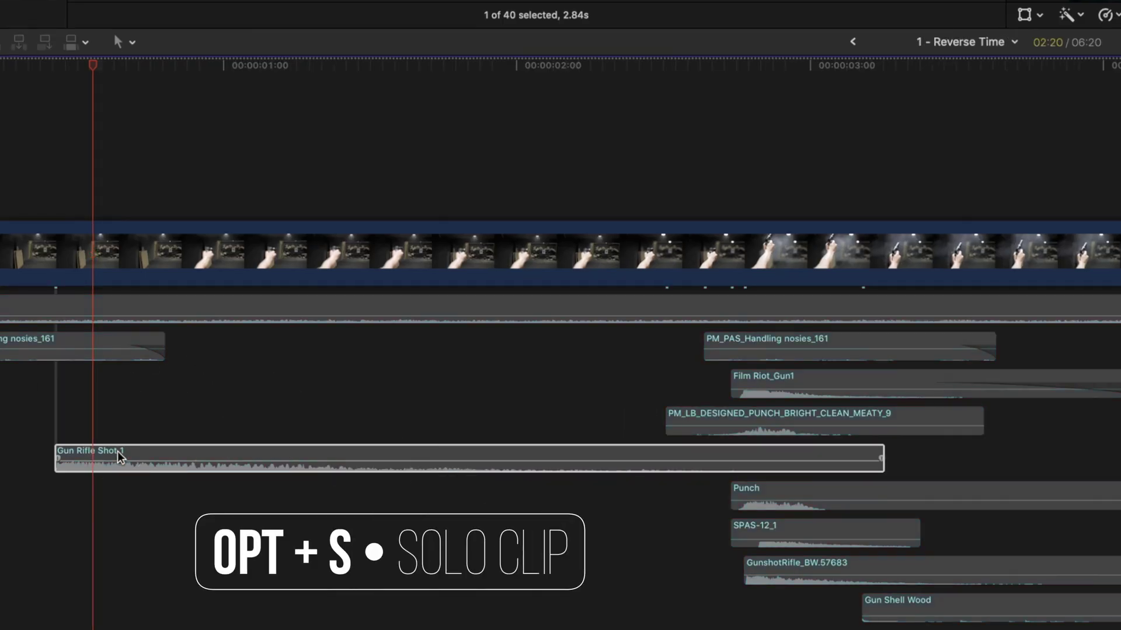
Step: Audition the soloed rifle shot, nudge it slightly left, and reverse it
left_click_drag(90, 64, 44, 93)
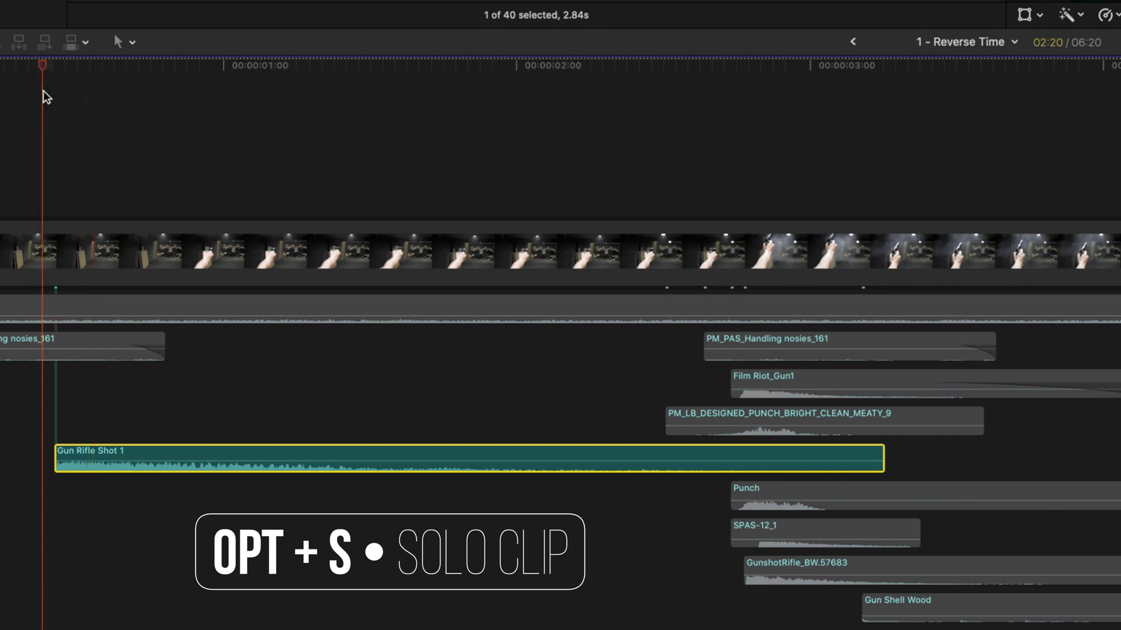
key("space")
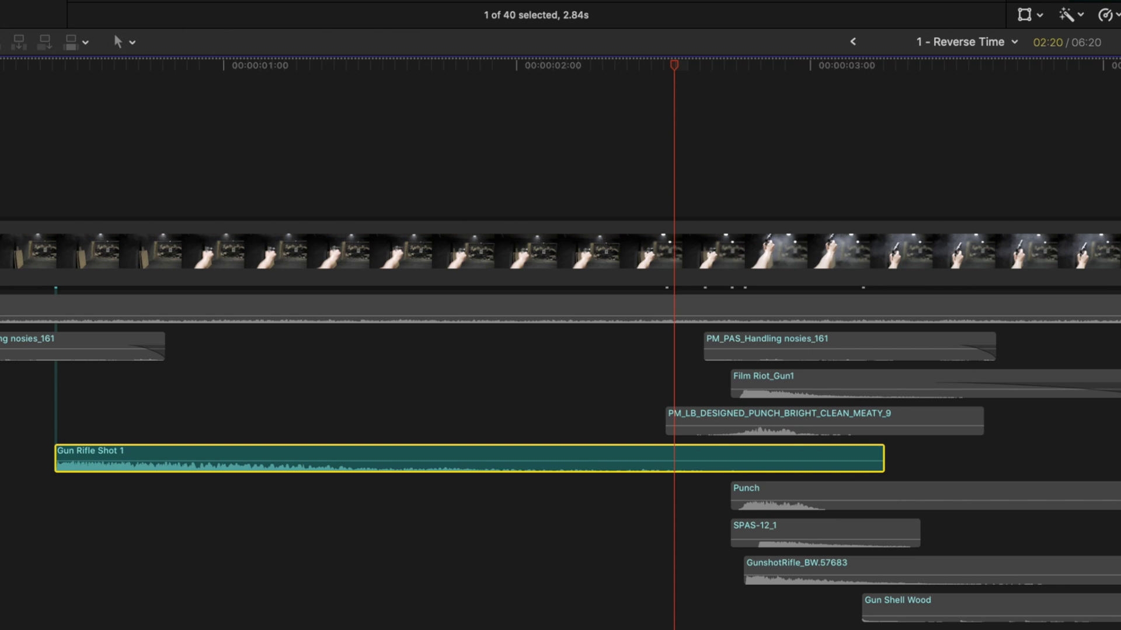
left_click_drag(367, 455, 362, 426)
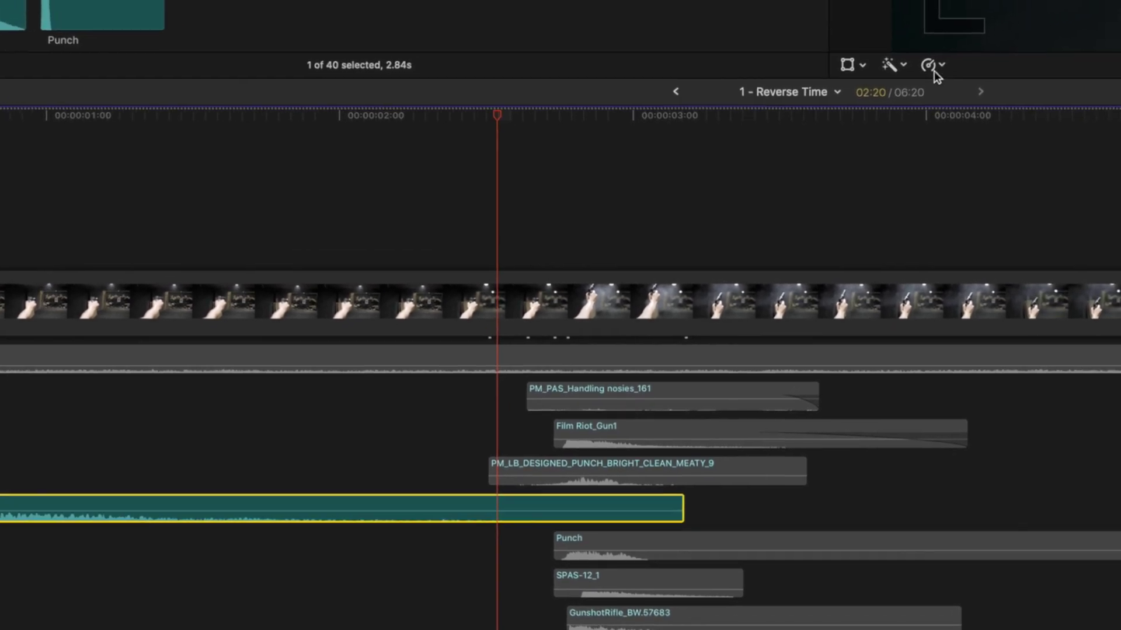
left_click(1114, 18)
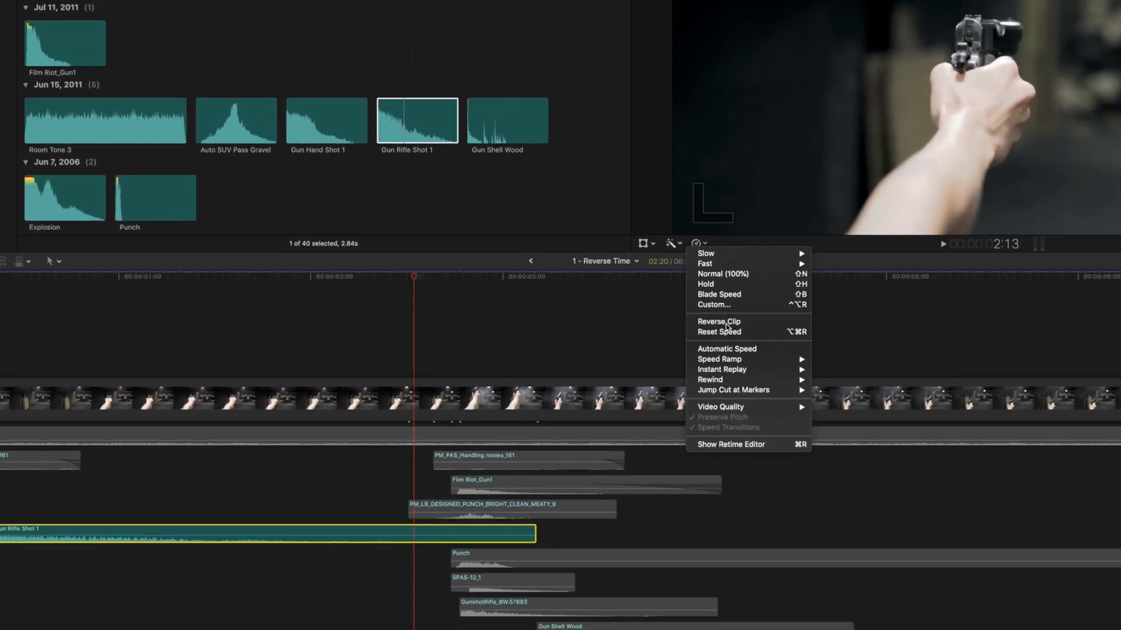
left_click(936, 198)
Step: Place the reversed clip in the lane above, its end meeting the gunshot, start trimmed
left_click_drag(186, 547, 143, 547)
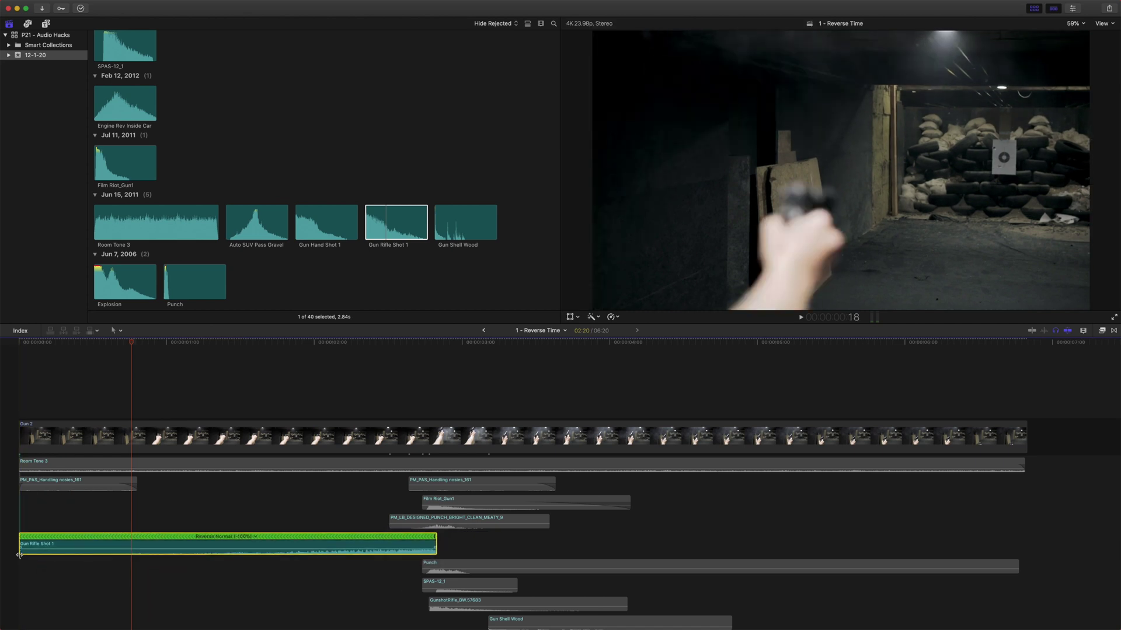
left_click_drag(21, 547, 141, 553)
left_click_drag(265, 548, 207, 510)
left_click_drag(359, 346, 372, 348)
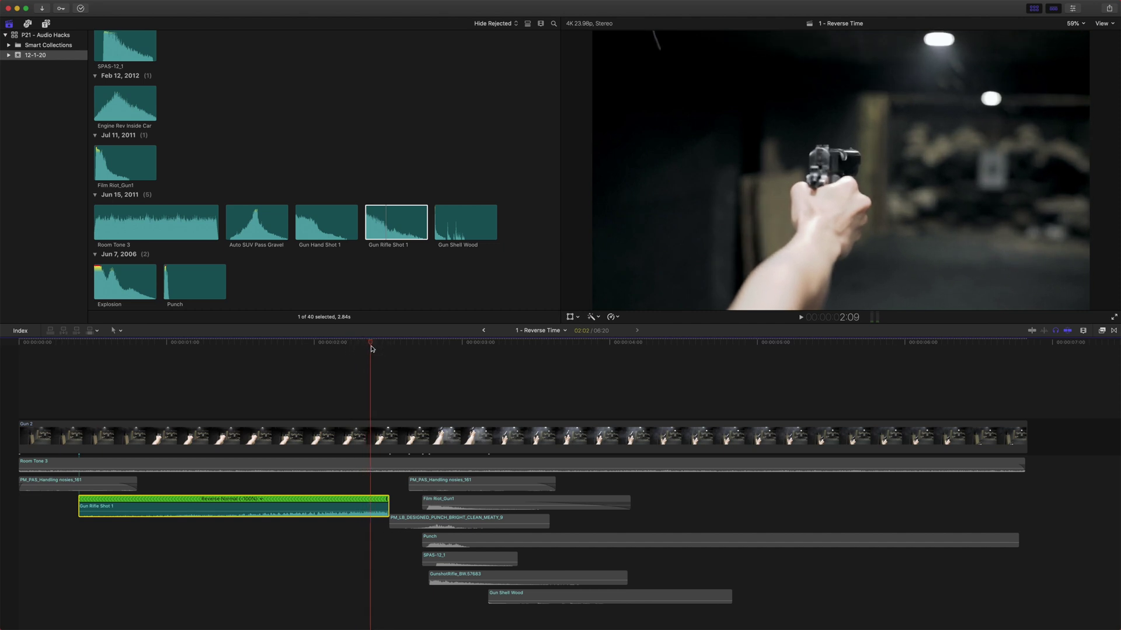
left_click_drag(375, 507, 358, 508)
left_click_drag(62, 515, 9, 519)
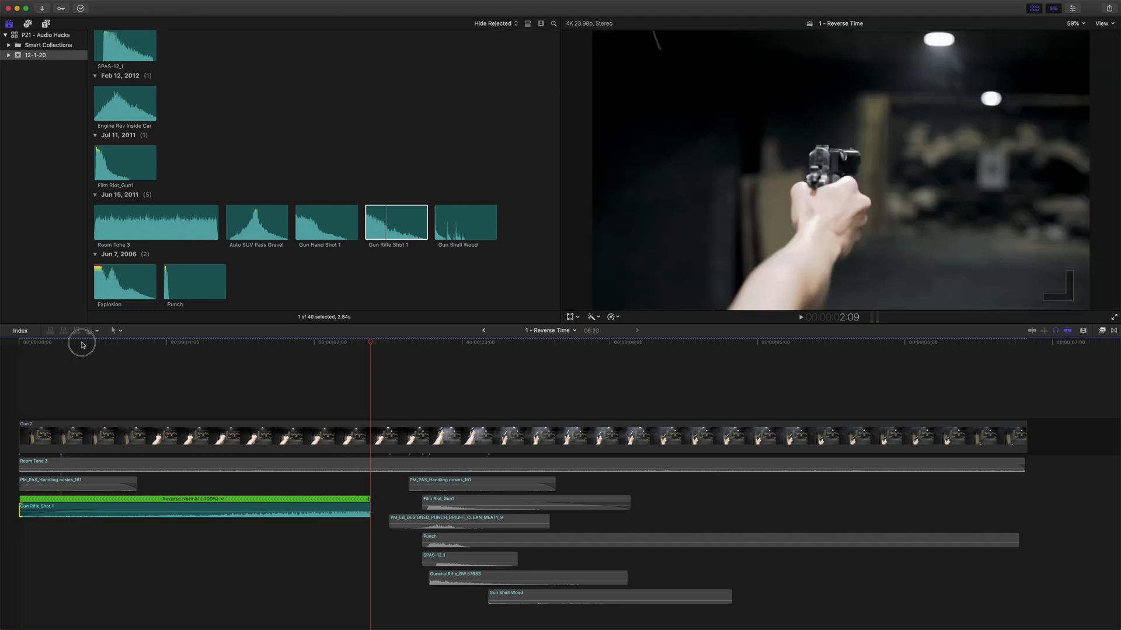
Step: Play the sequence from the beginning several times to check the reversed shot
key("Home")
key("space")
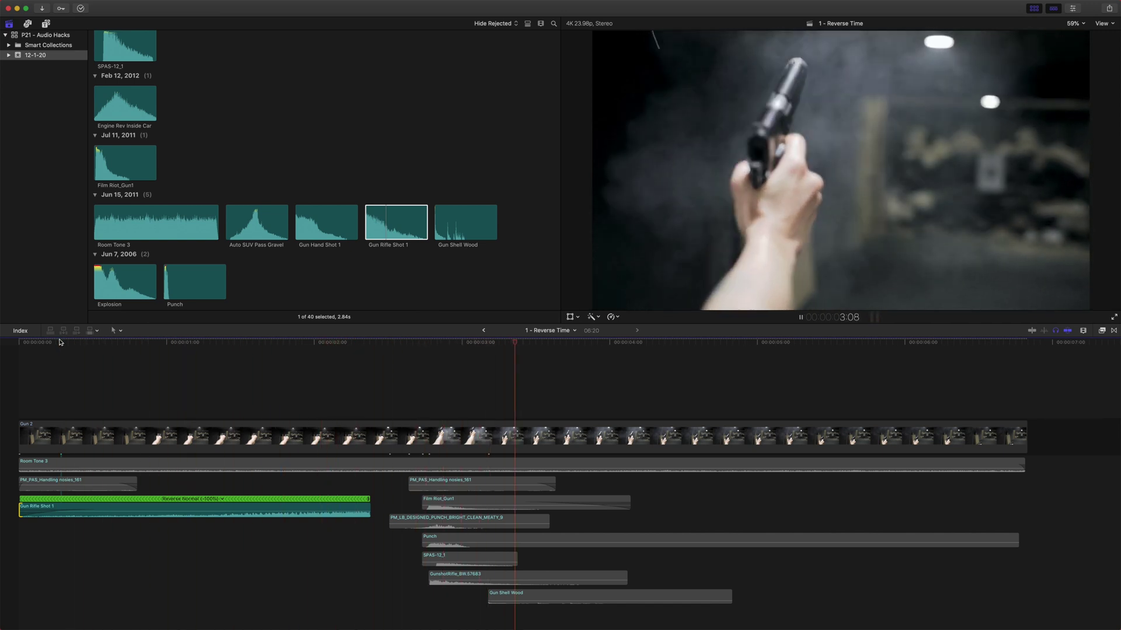
key("space")
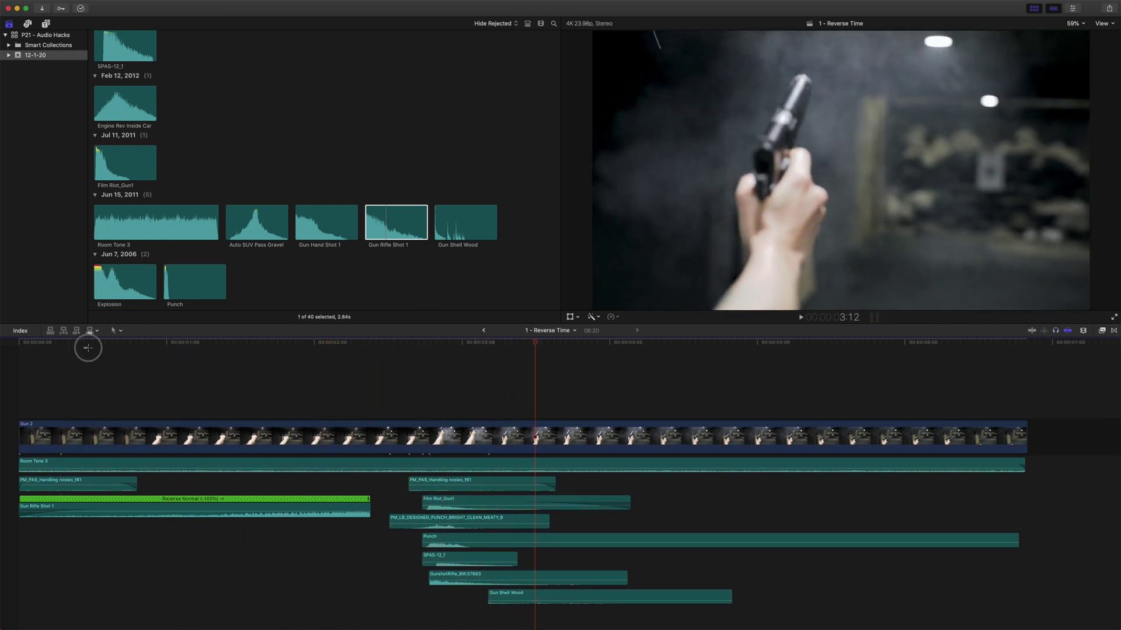
left_click_drag(88, 348, 18, 344)
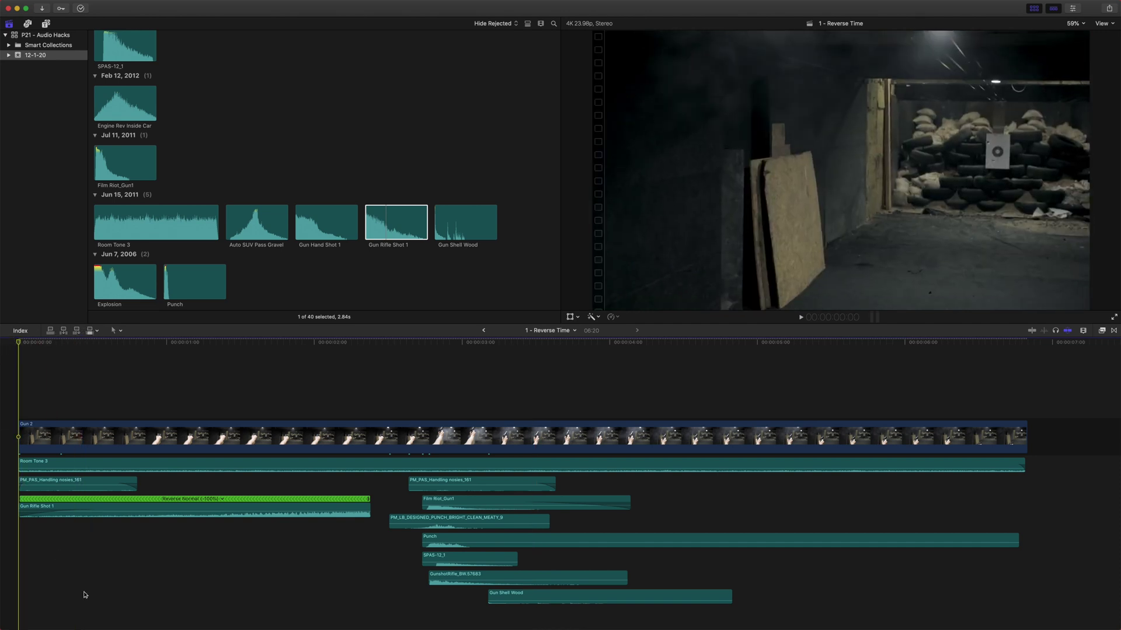
key("space")
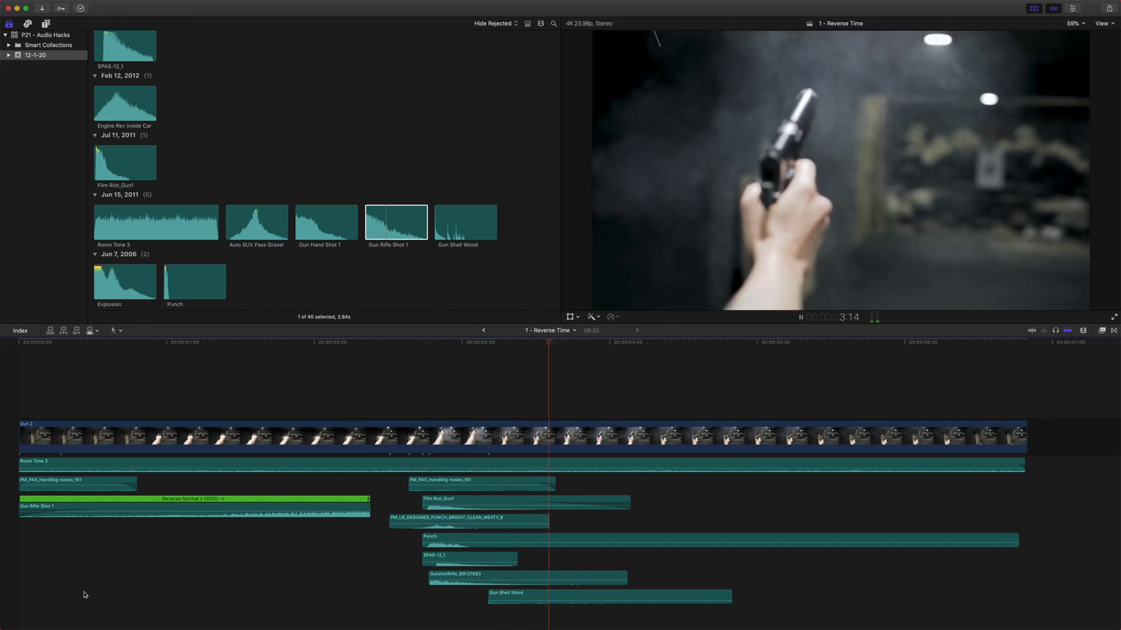
key("space")
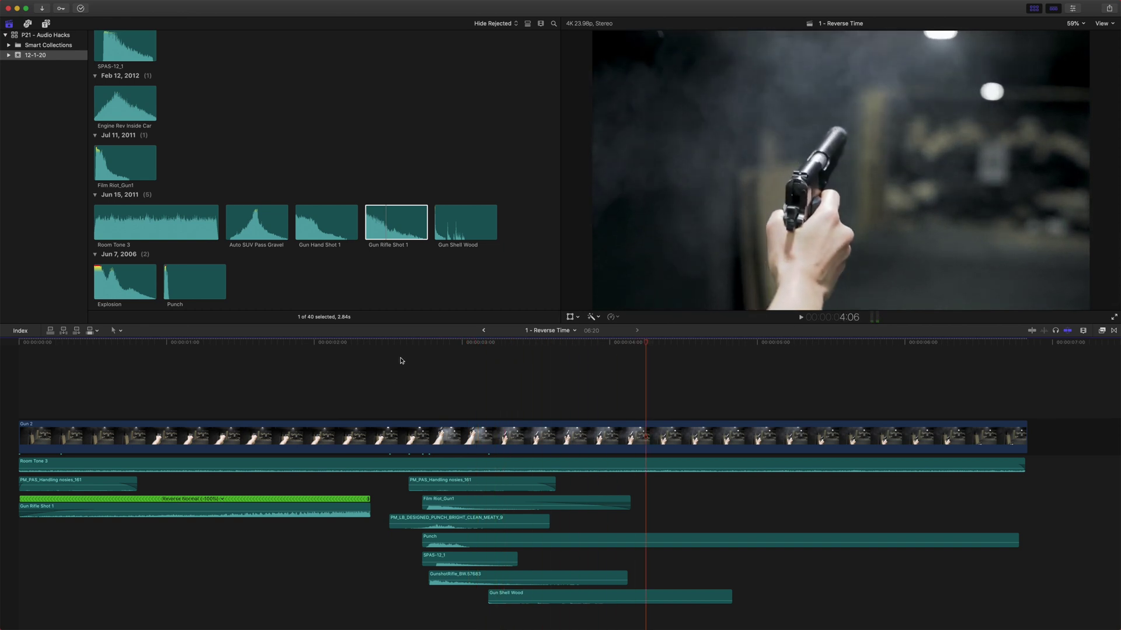
key("Home")
key("space")
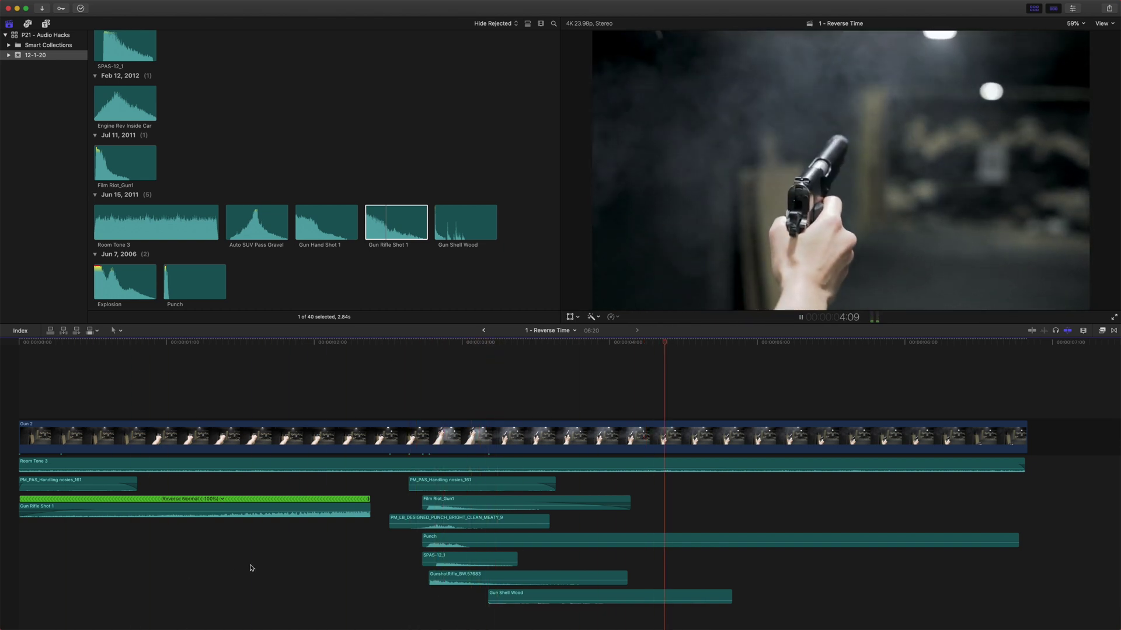
key("space")
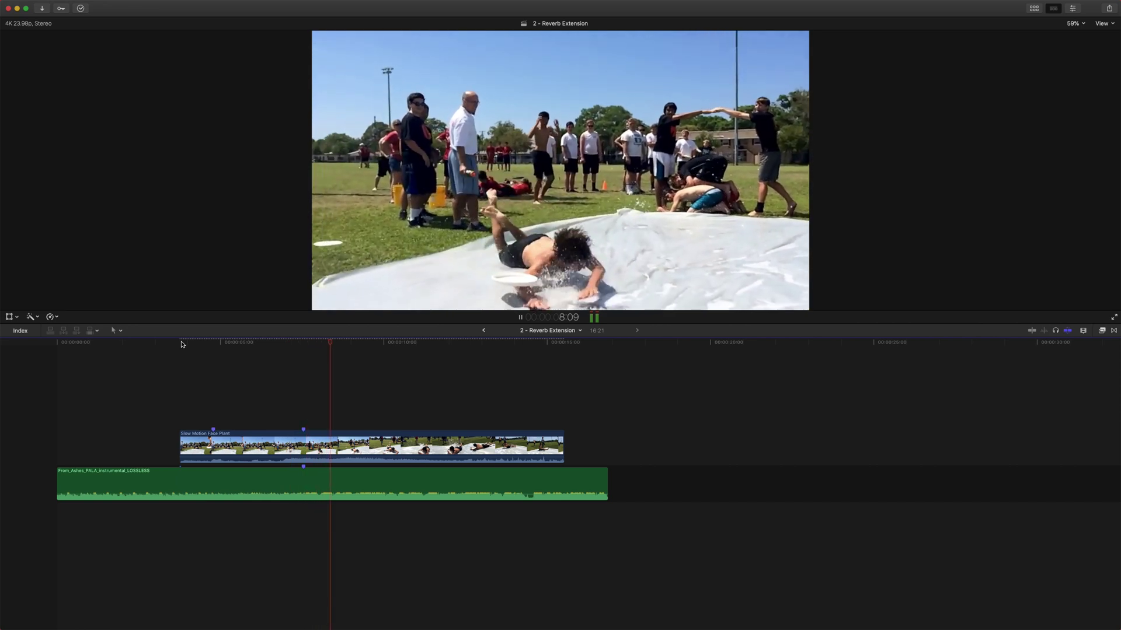
Step: Stop playback and park the playhead near 4:19 in the Reverb Extension timeline
key("space")
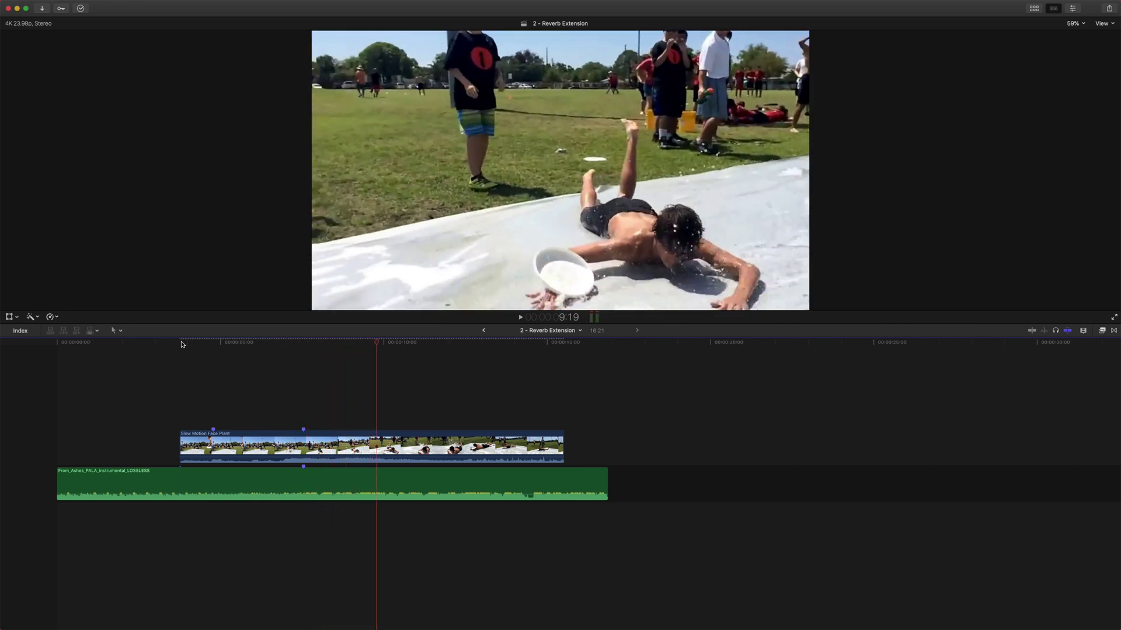
left_click(208, 342)
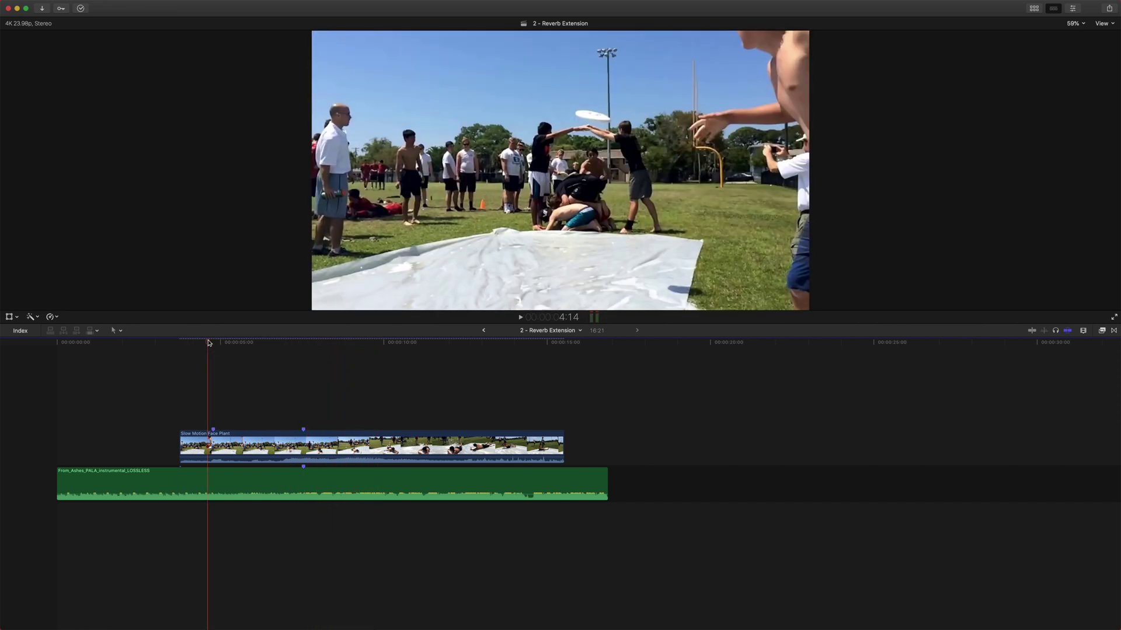
mouse_move(208, 342)
left_mouse_down()
mouse_move(244, 346)
mouse_move(213, 342)
left_mouse_up()
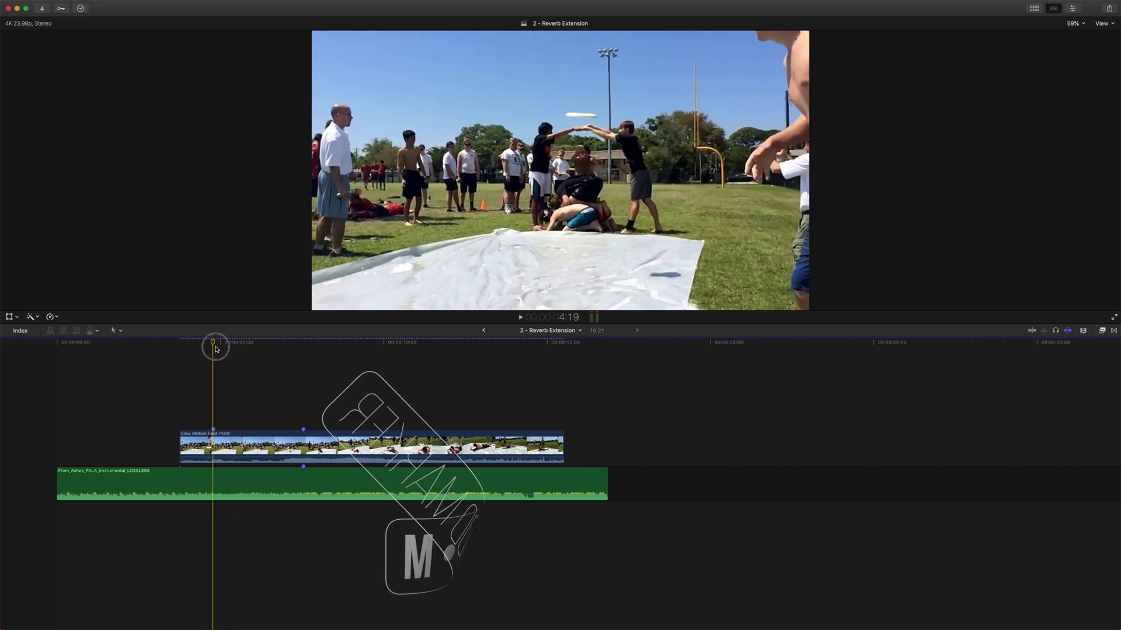
Step: Split the From_Ashes music at the 7:13 marker with the Blade tool
left_click(307, 477)
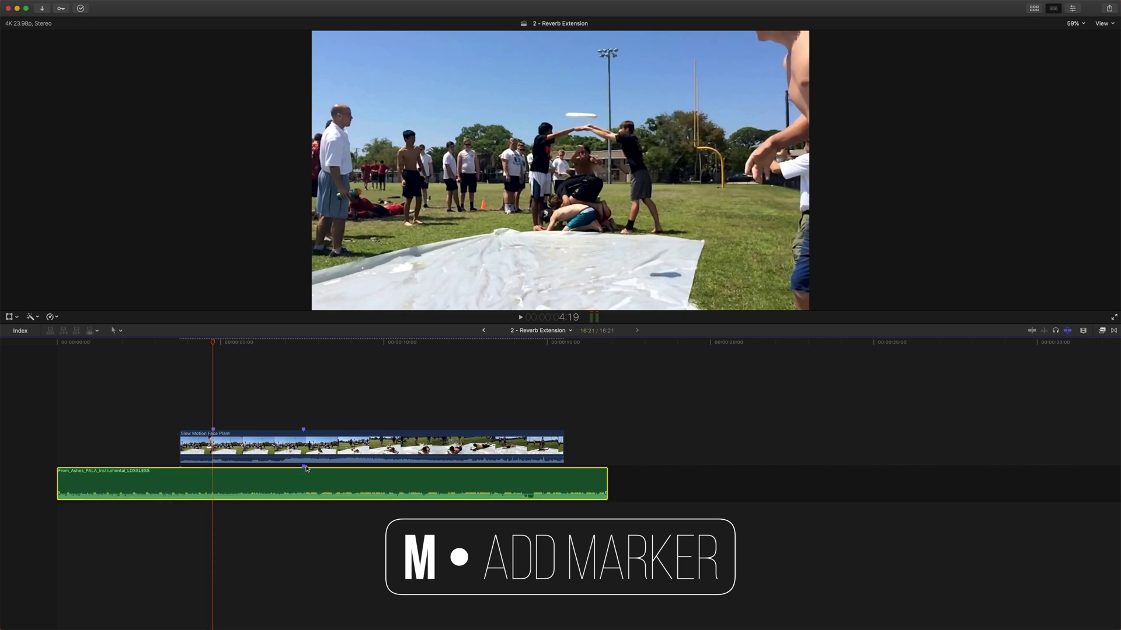
left_click_drag(211, 350, 304, 343)
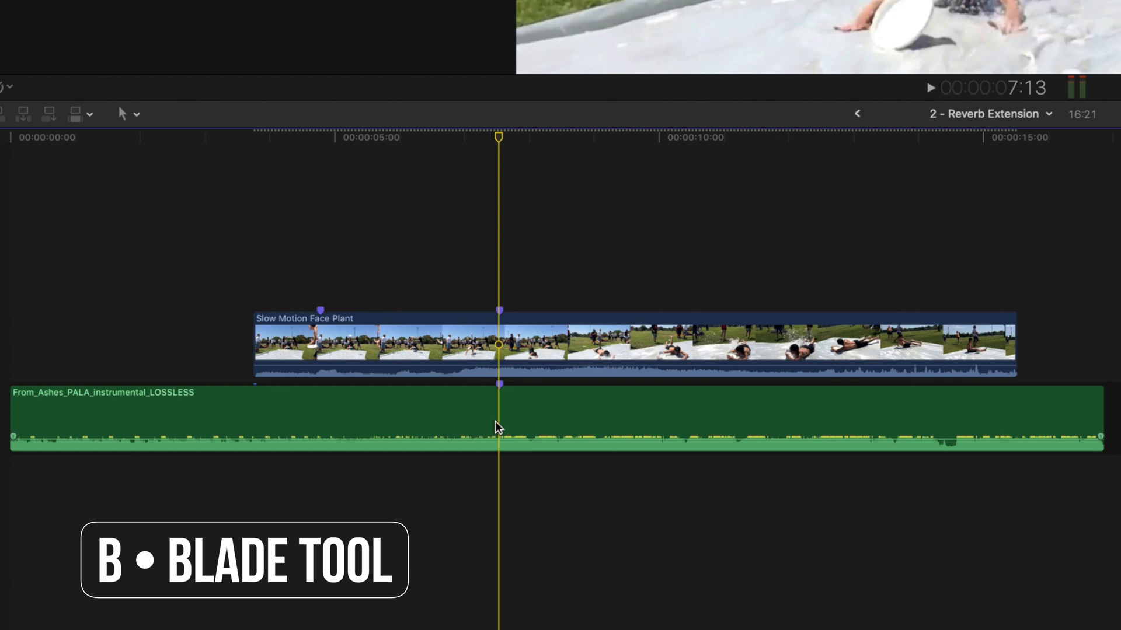
key("b")
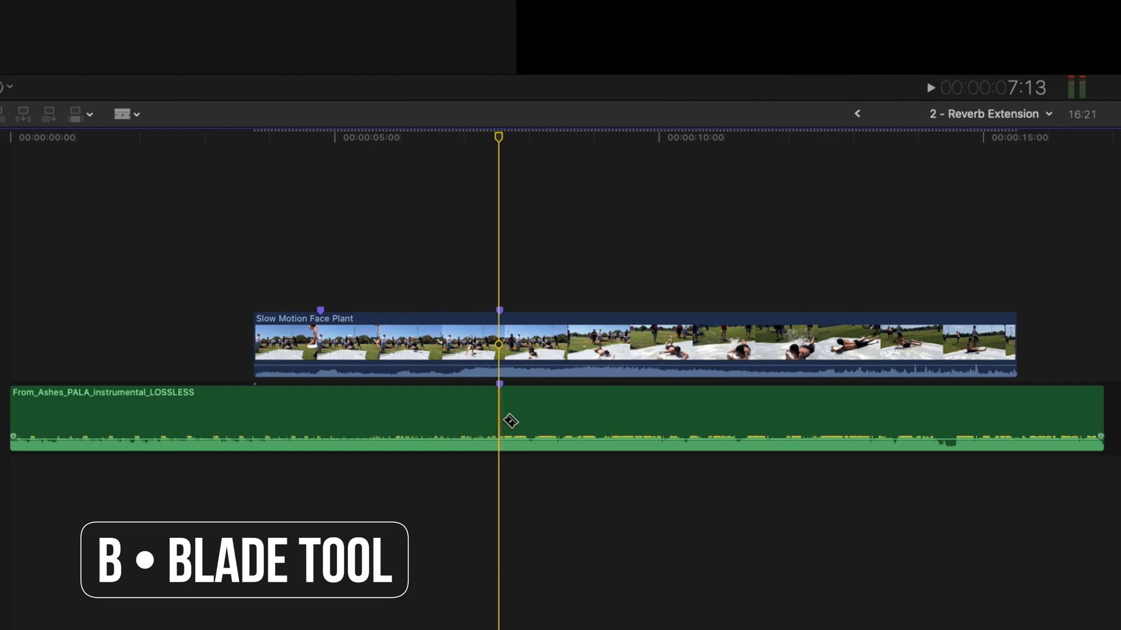
left_click(501, 420)
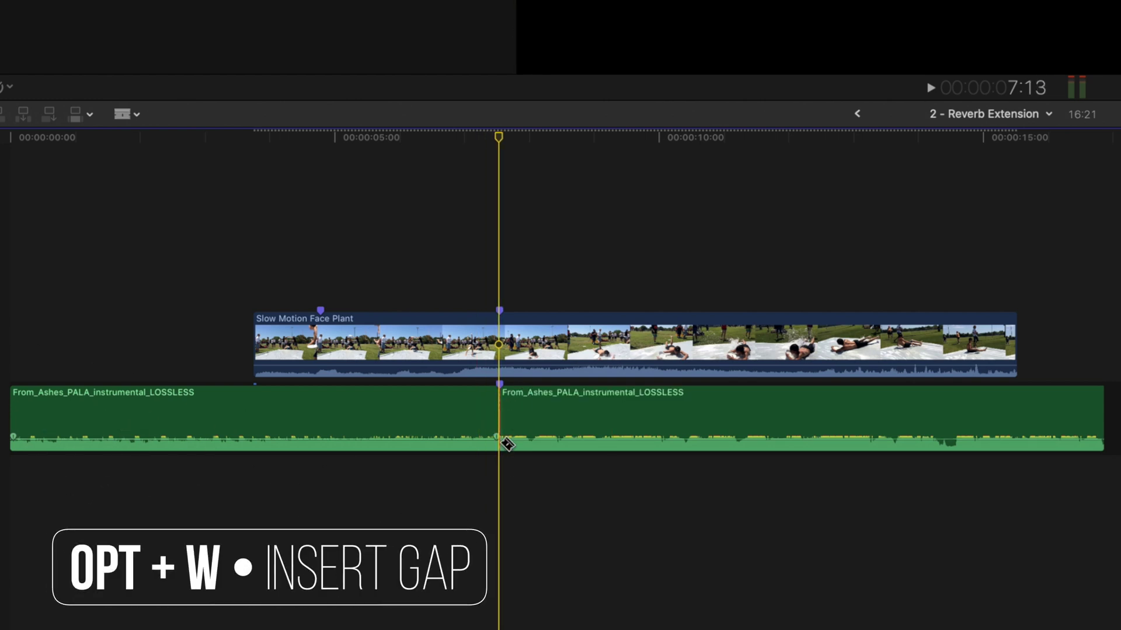
Step: Insert a silent gap at the cut, pushing the rest of the music later
key("alt+w")
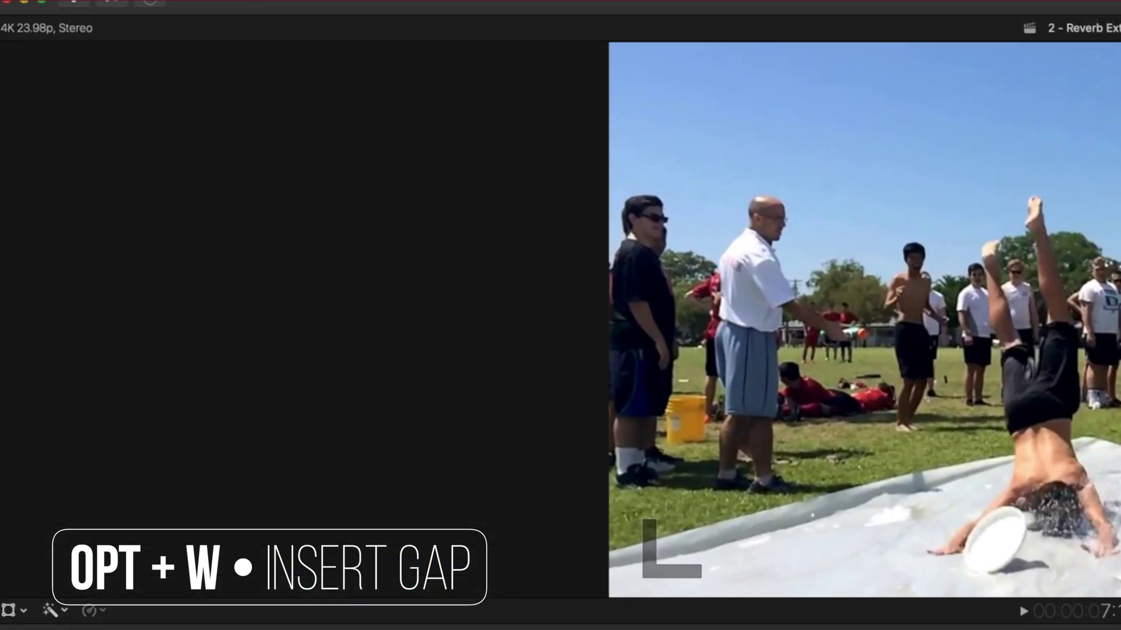
left_click(181, 7)
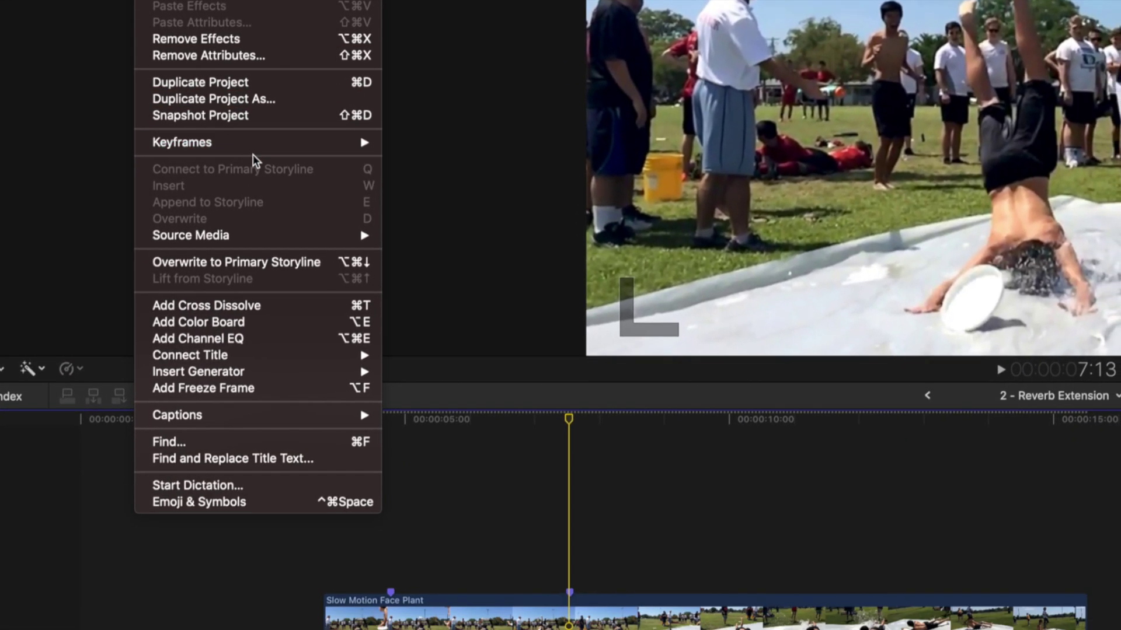
mouse_move(277, 546)
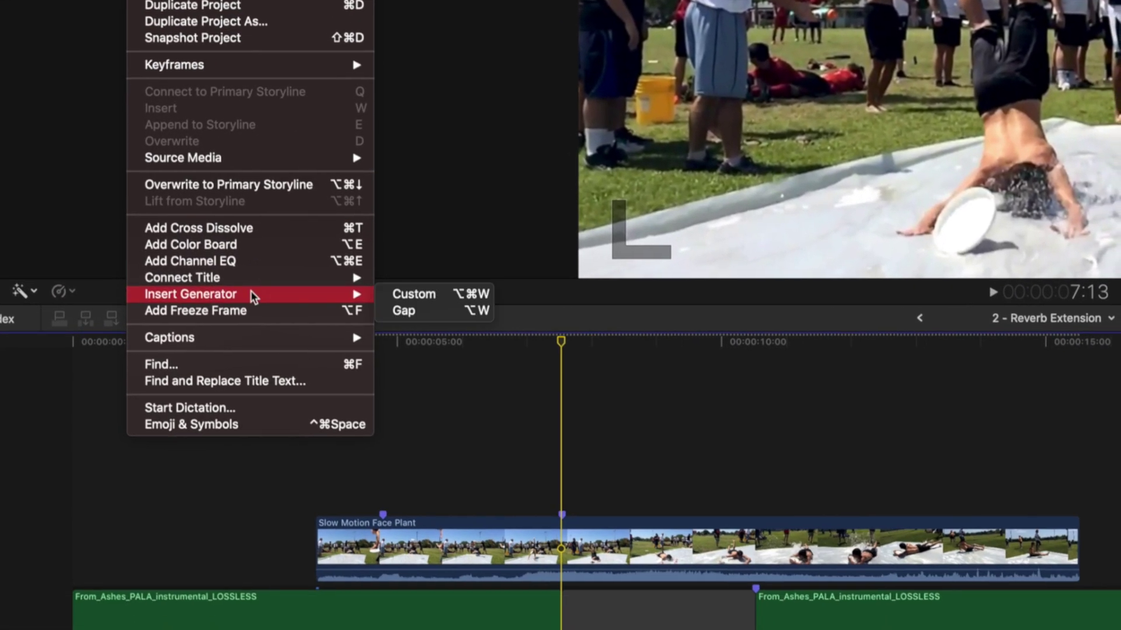
left_click(395, 310)
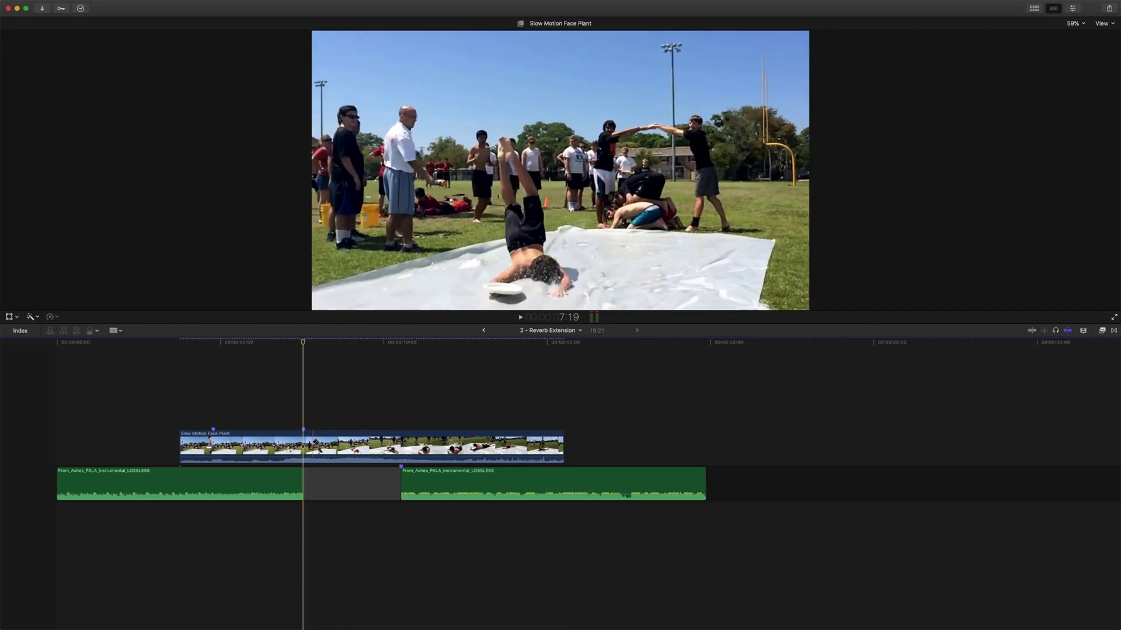
Step: Move the Slow Motion Face Plant clip later and reattach its connection to the gap
left_click_drag(319, 443, 413, 440)
mouse_move(389, 335)
left_mouse_down()
mouse_move(401, 345)
mouse_move(390, 342)
left_mouse_up()
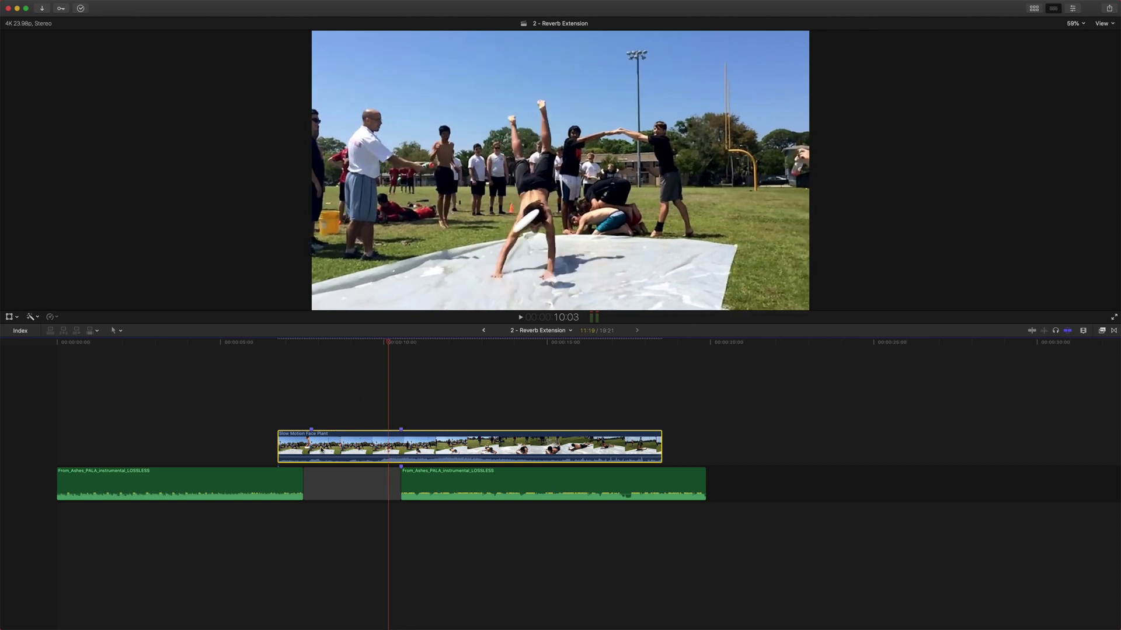
left_click(358, 482)
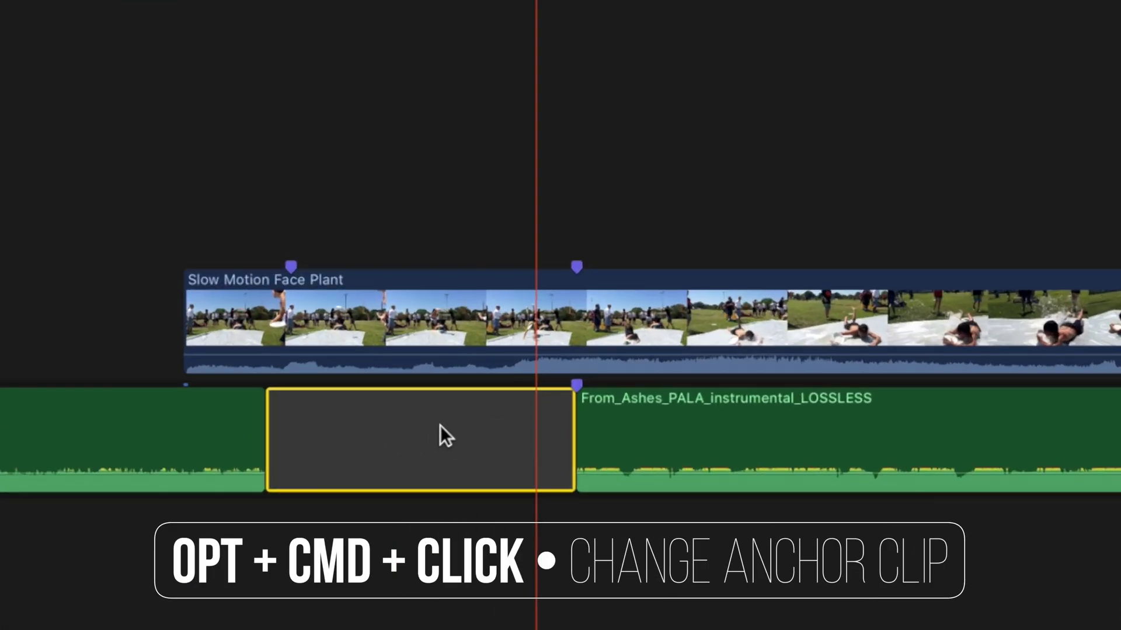
left_click(491, 327, "alt+super")
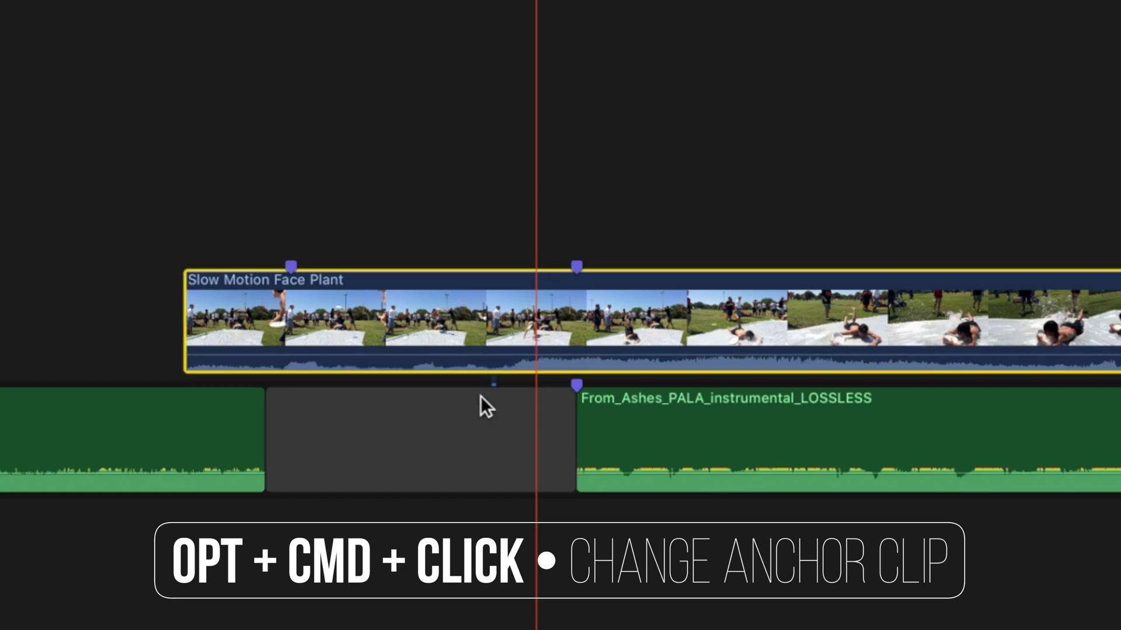
Step: Extend the first music clip's end slightly into the gap, then park the playhead near six seconds
left_click(515, 442)
left_click(204, 436)
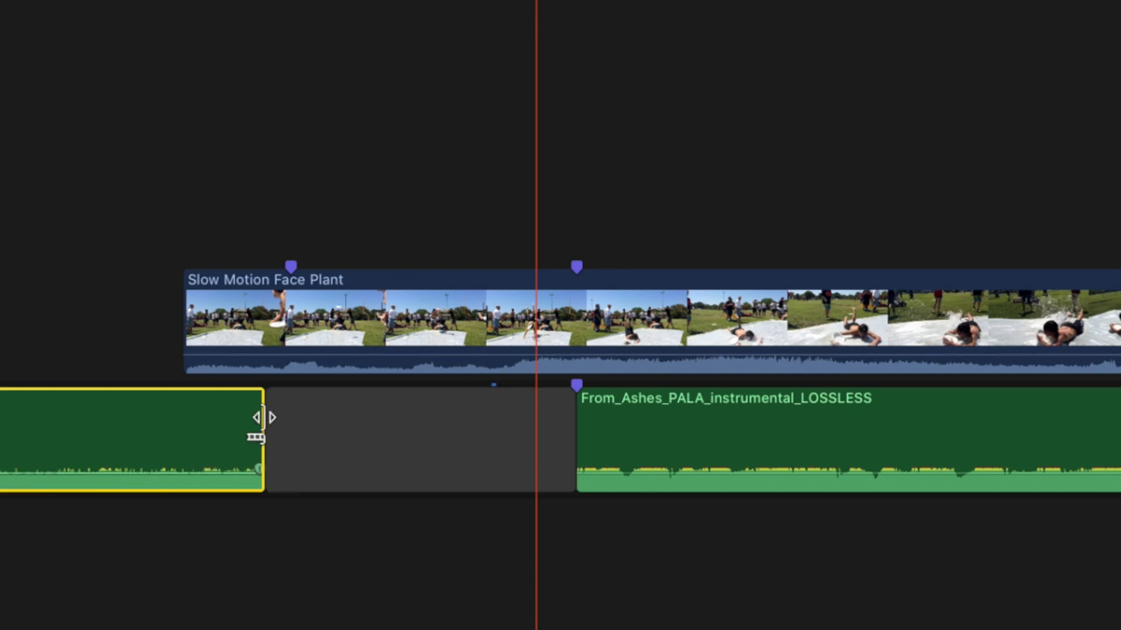
left_click_drag(262, 430, 298, 420)
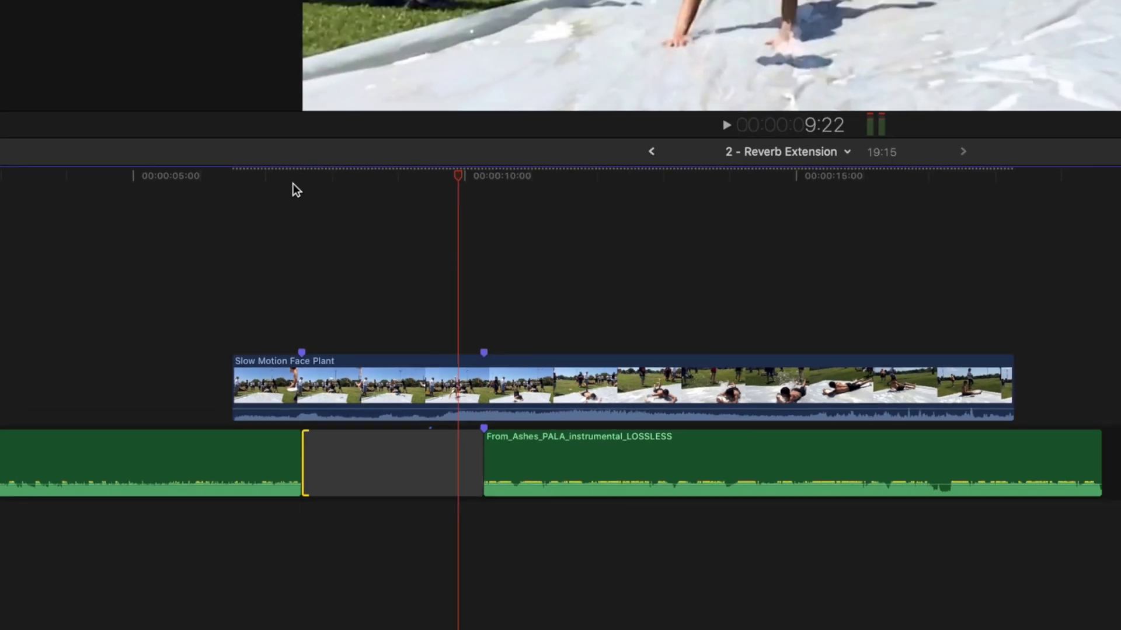
left_click(300, 313)
left_click_drag(300, 342, 277, 344)
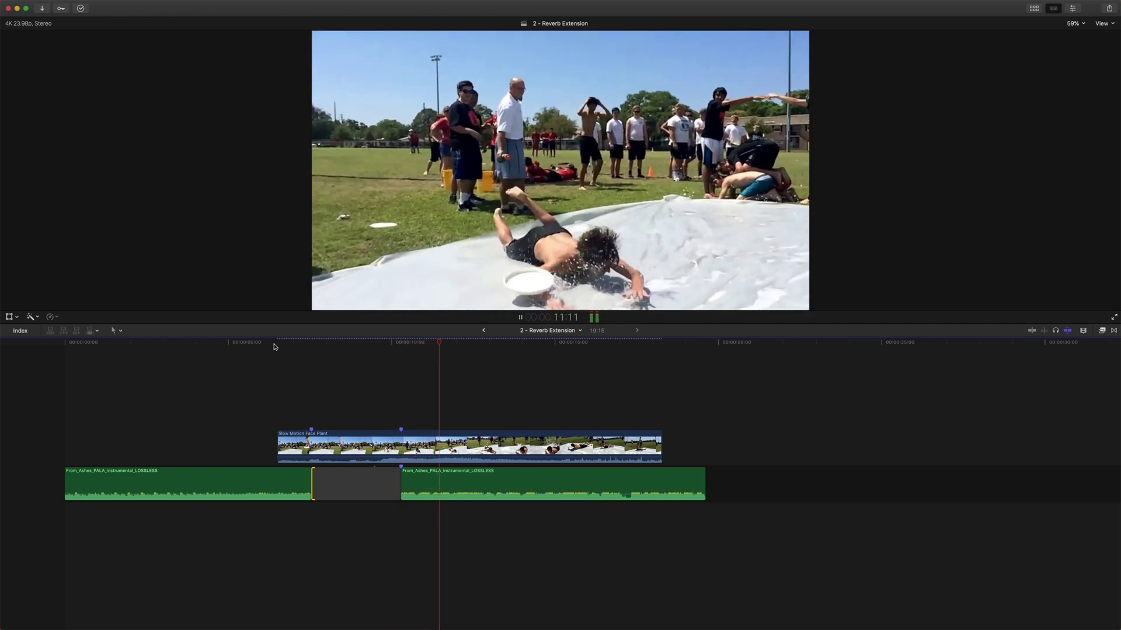
Step: Stop playback and group the first music clip and gap with Option-G
key("space")
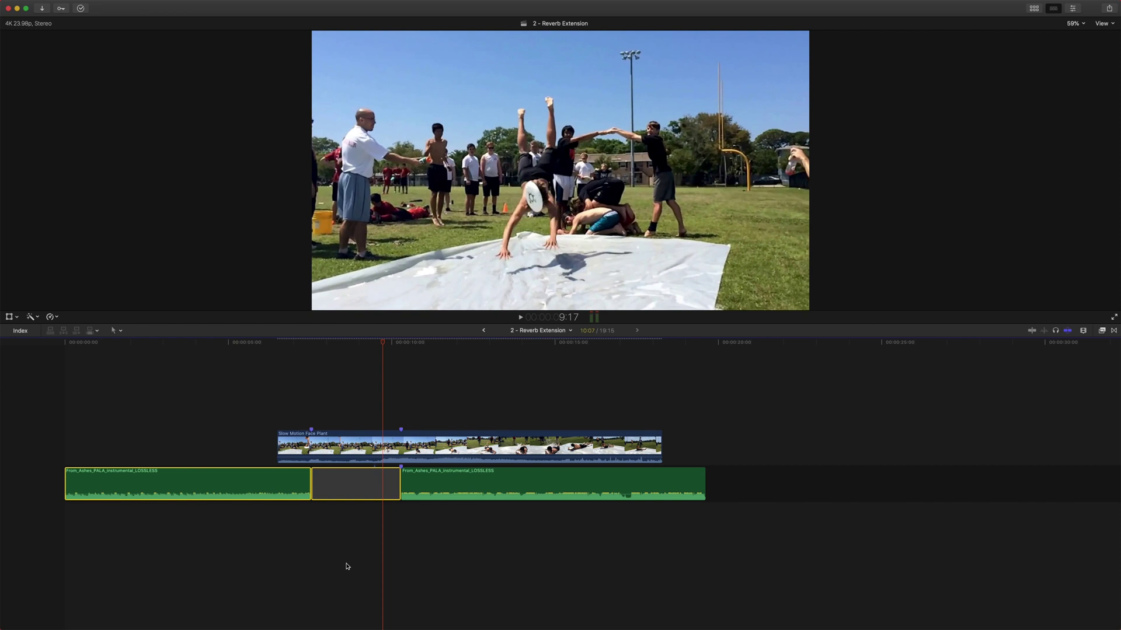
key("alt+g")
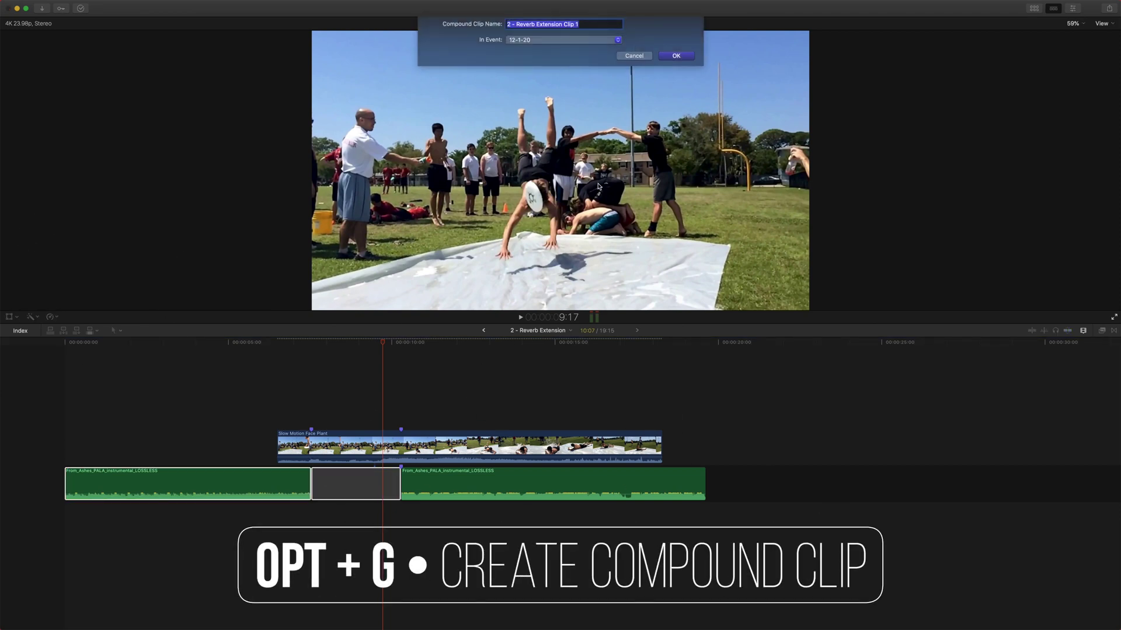
Step: Name the new compound clip 'Music Reverb' and create it
right_click(368, 487)
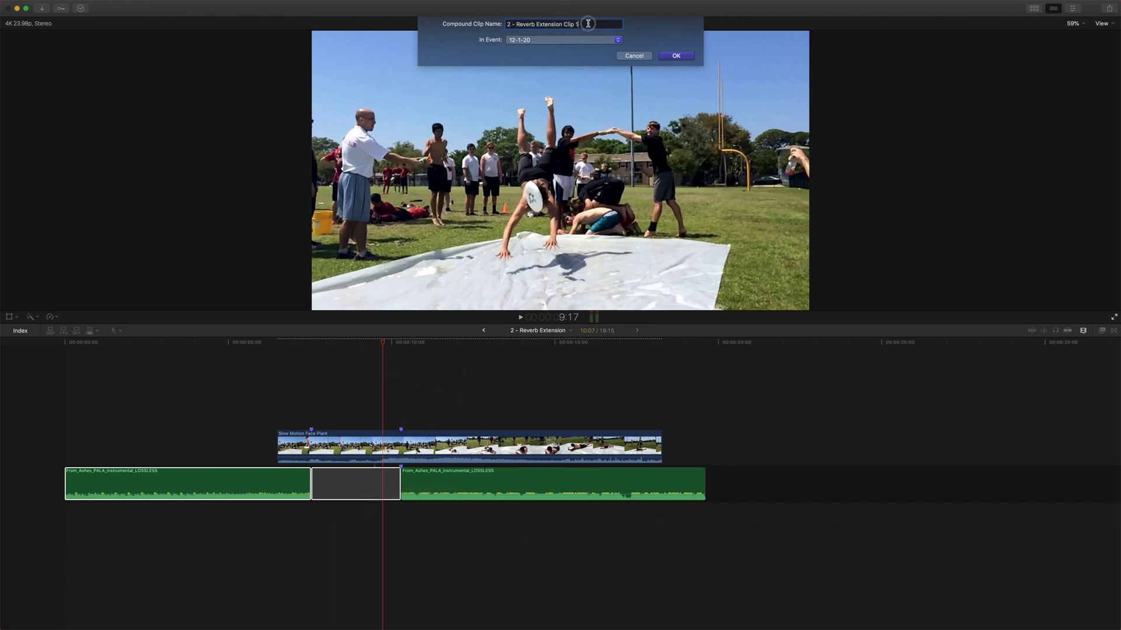
type("M")
key("Return")
left_click(286, 504)
Step: Inside Music Reverb, delete the old trailing gap after the music
key("space")
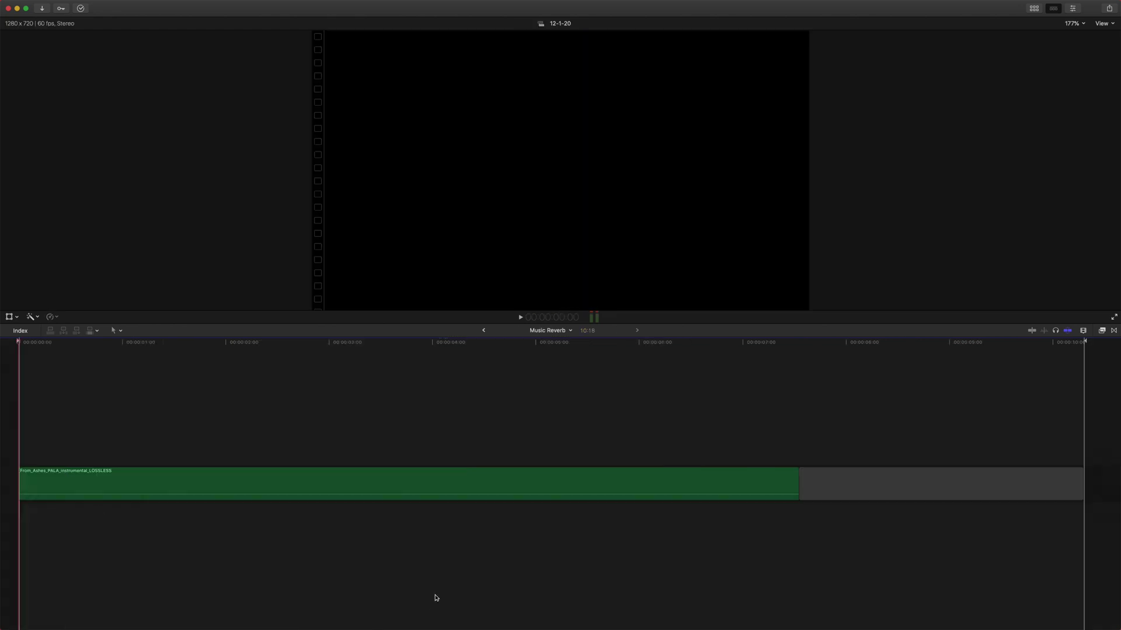
scroll(584, 496, "right", 3)
left_click(685, 342)
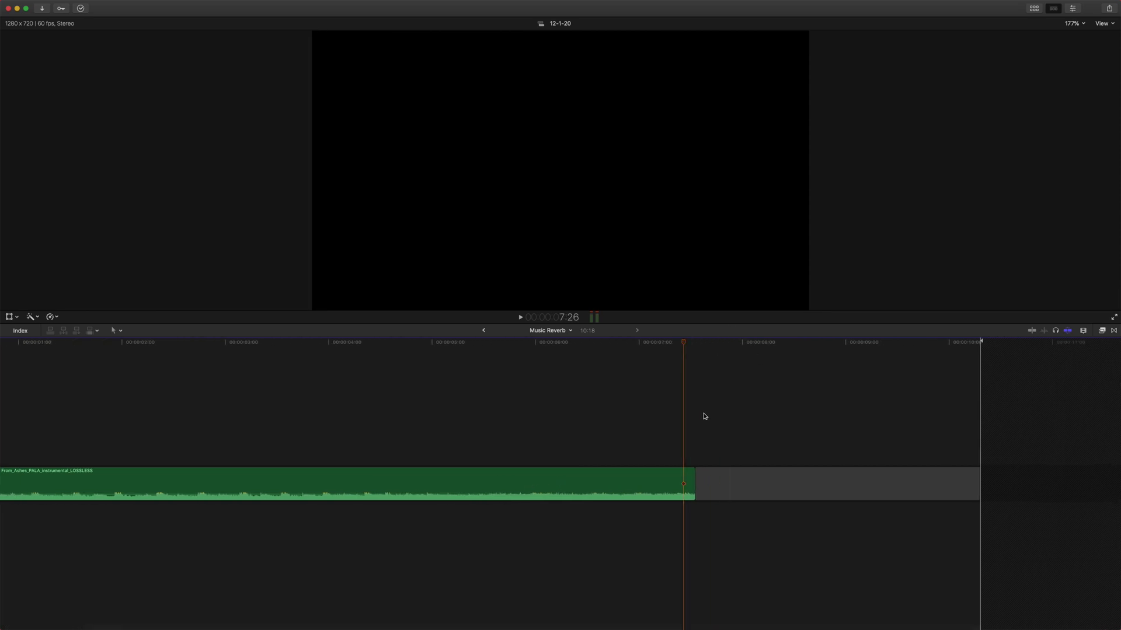
left_click(736, 471)
key("Delete")
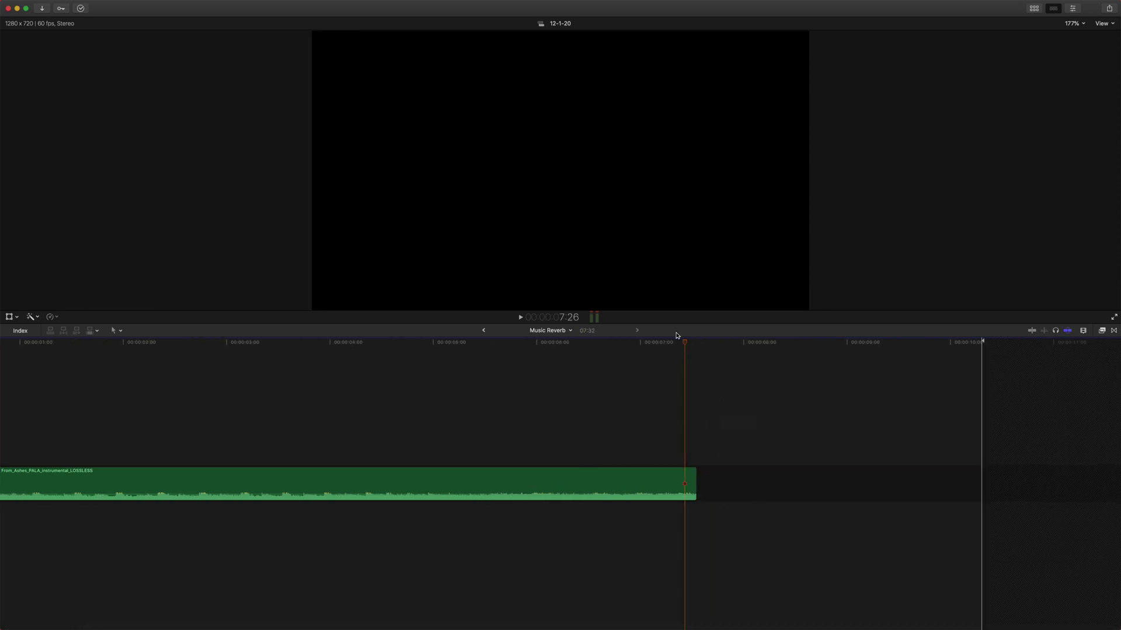
Step: Add two 3-second gaps after the music for six seconds of space
left_click_drag(691, 342, 695, 345)
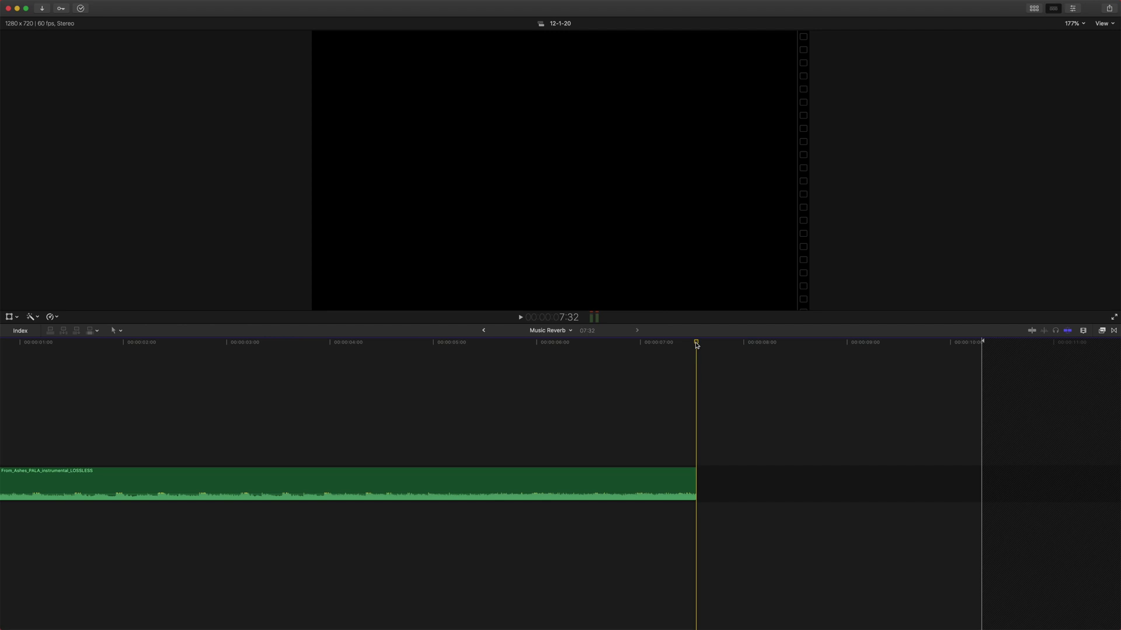
key("alt+w")
left_click(94, 4)
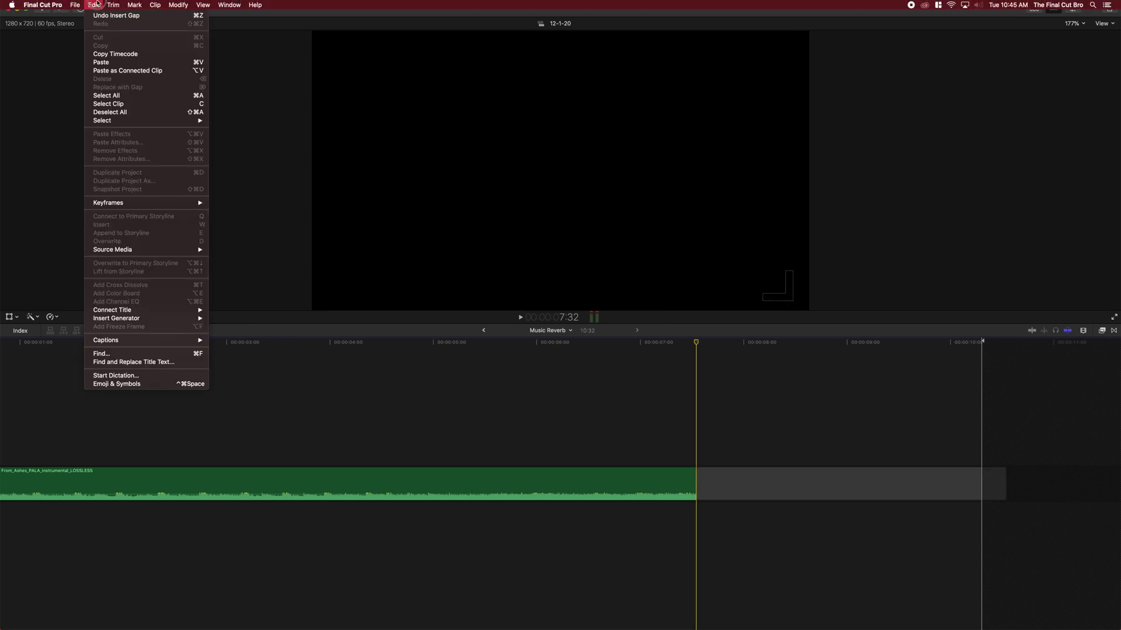
mouse_move(173, 320)
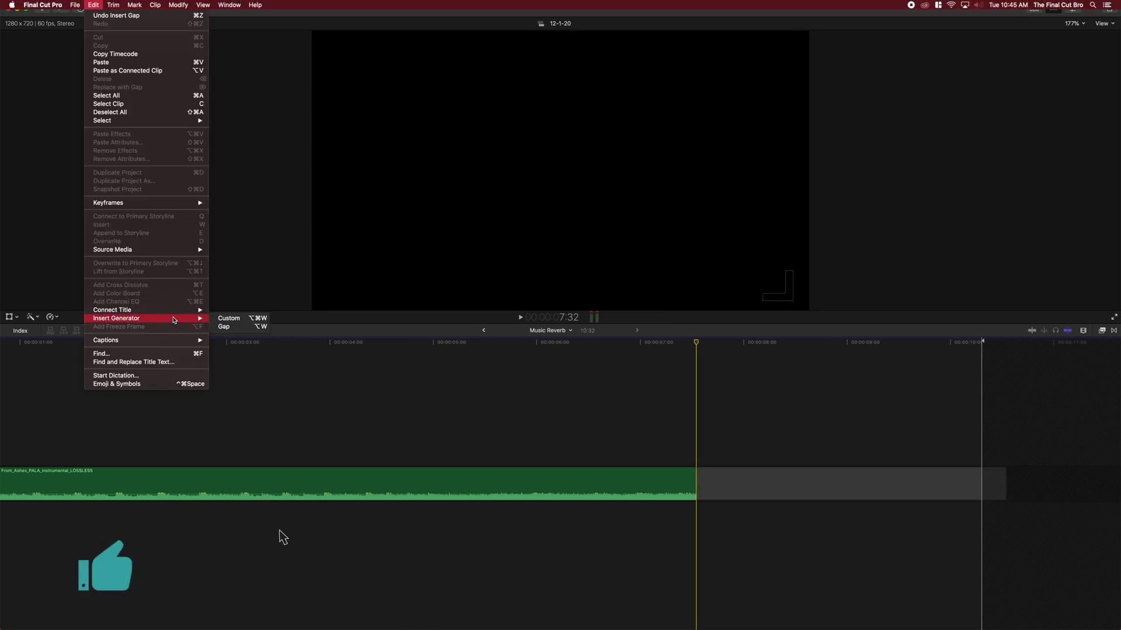
left_click(224, 326)
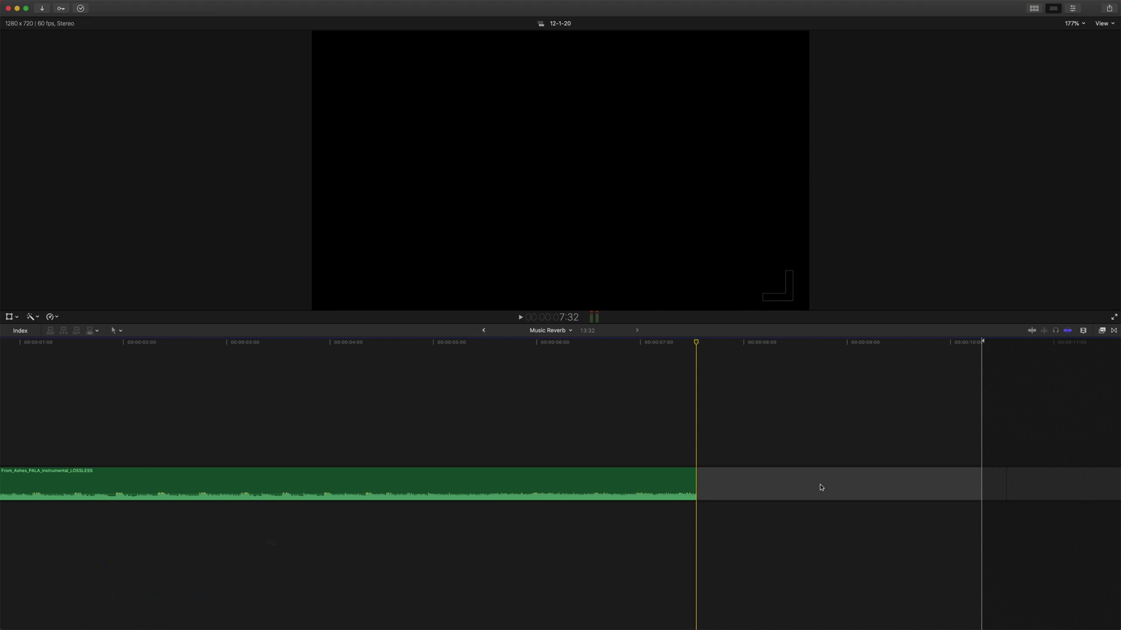
scroll(758, 478, "right", 5)
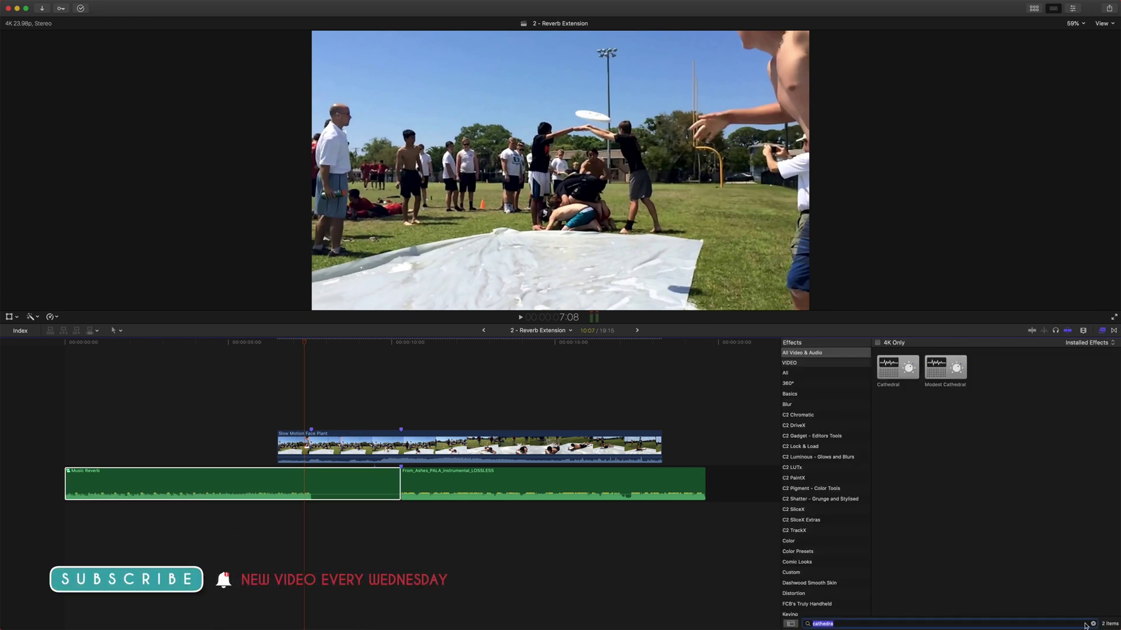
Step: Search effects for 'cathedral', apply Cathedral to the Music Reverb clip, and listen back
left_click(1093, 624)
type("c")
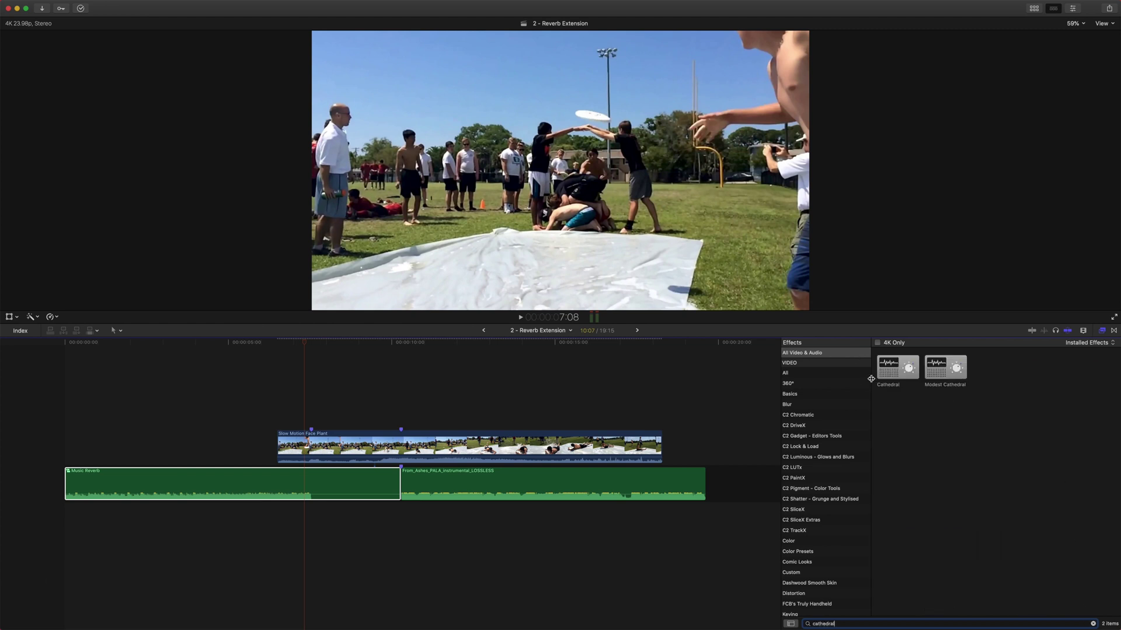
left_click(891, 374)
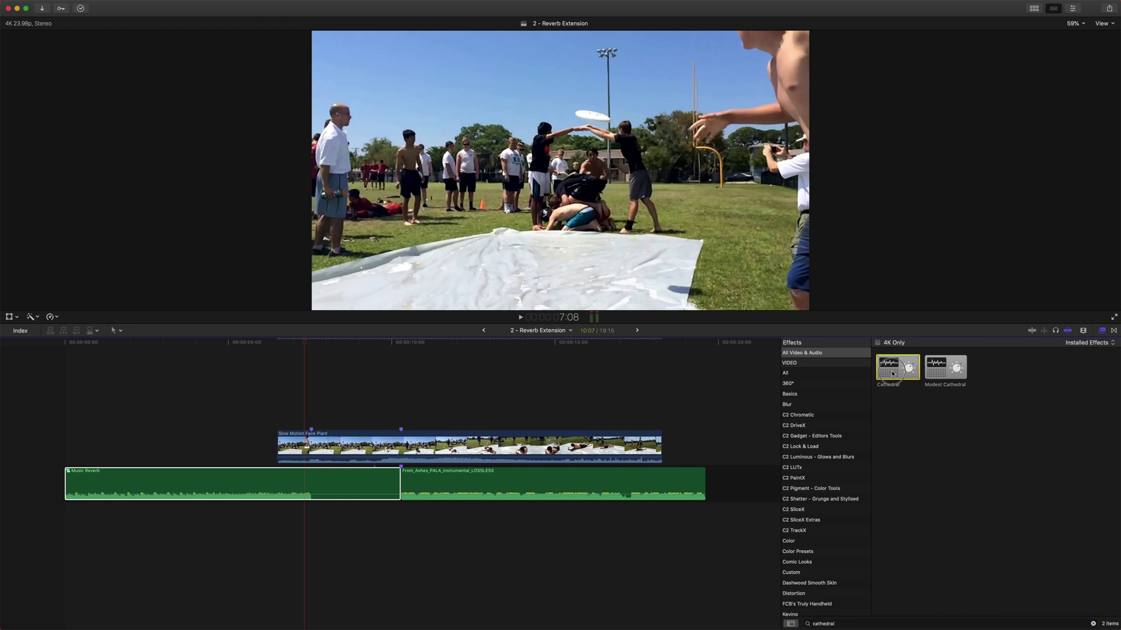
left_click_drag(891, 374, 356, 488)
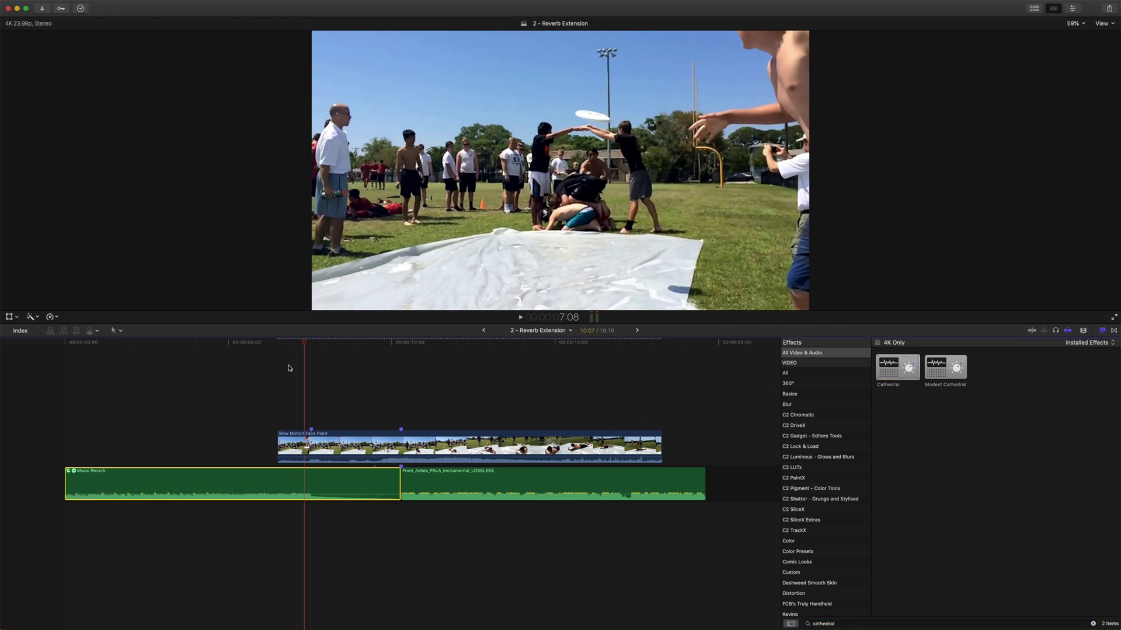
left_click(139, 351)
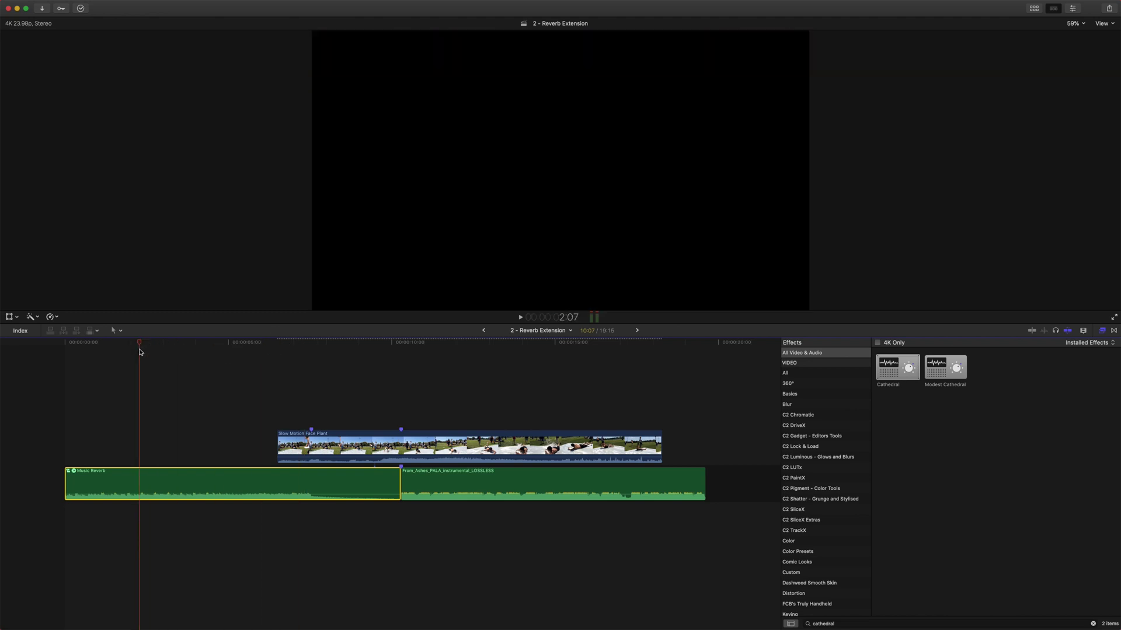
key("space")
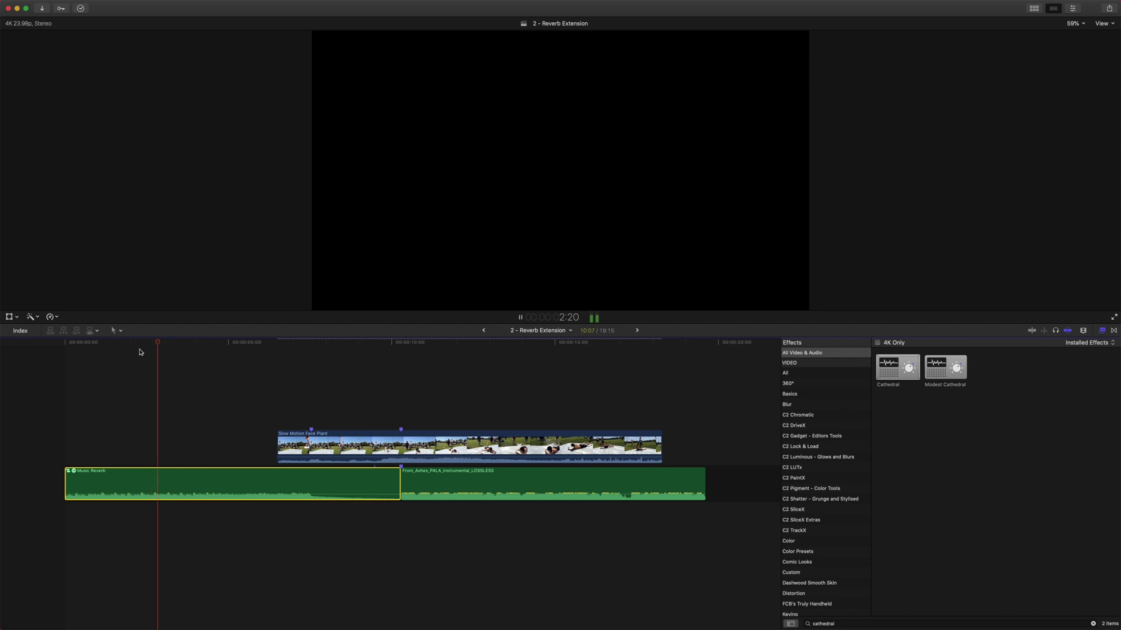
left_click_drag(260, 343, 296, 343)
Step: Set the Cathedral reverb amount to 56 and play back the music's reverb tail
left_click(308, 549)
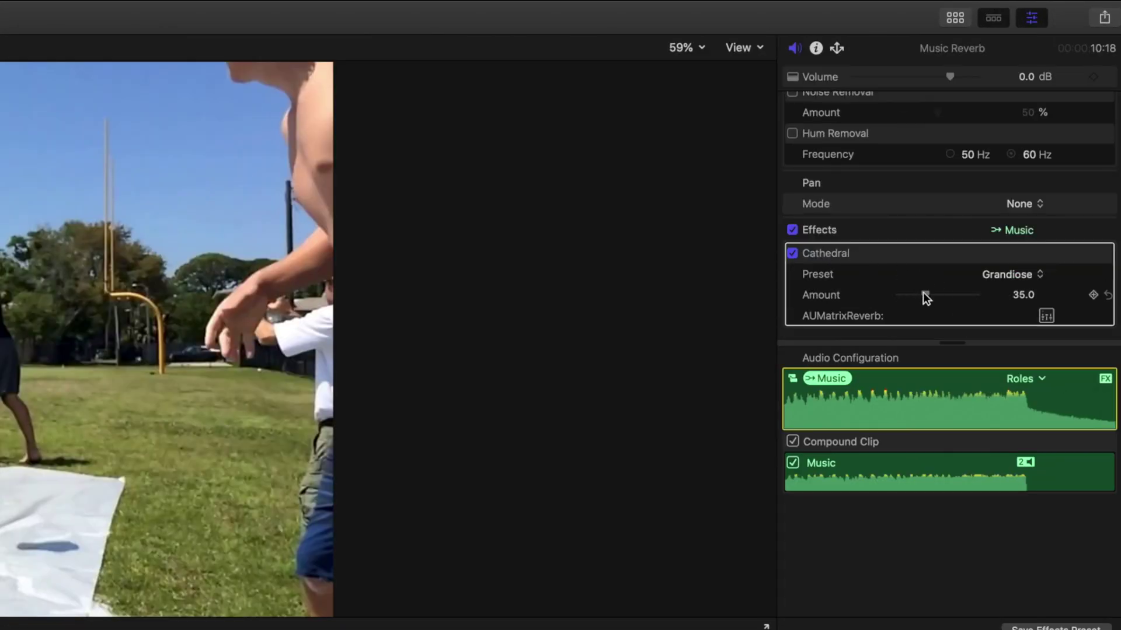
left_click_drag(925, 297, 870, 308)
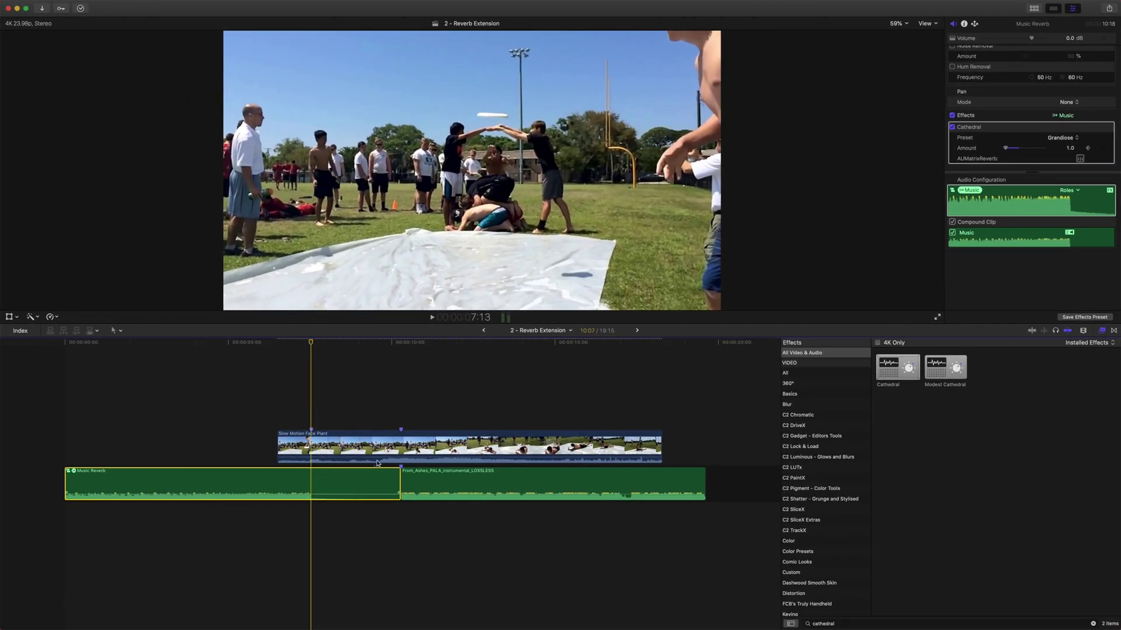
left_click_drag(1005, 148, 1030, 151)
left_click(331, 521)
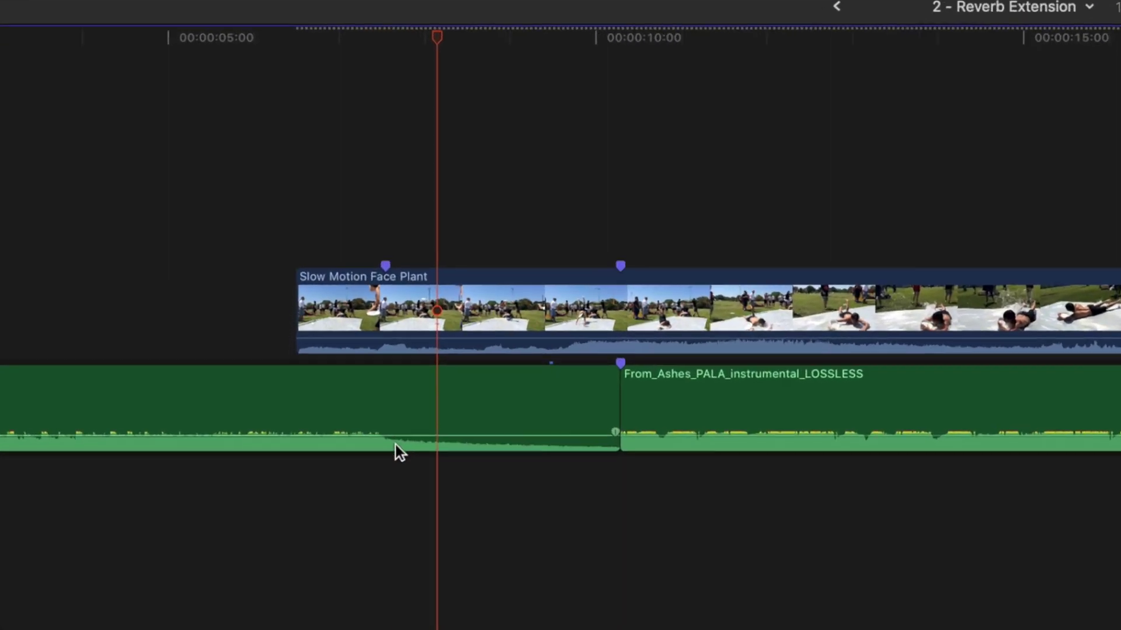
left_click(394, 443)
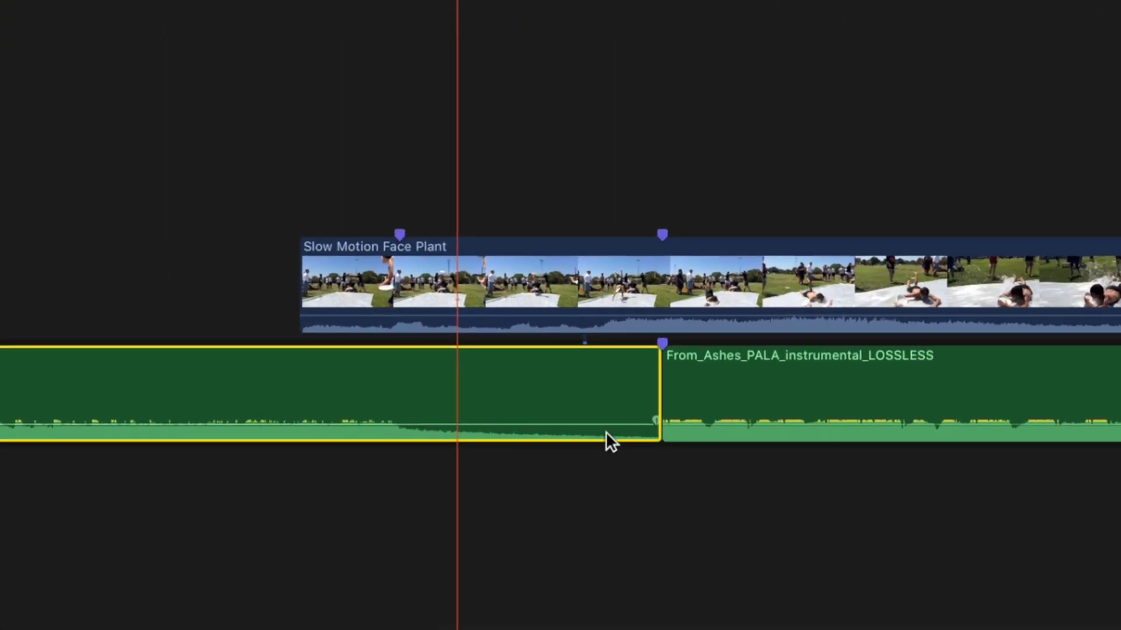
left_click(333, 33)
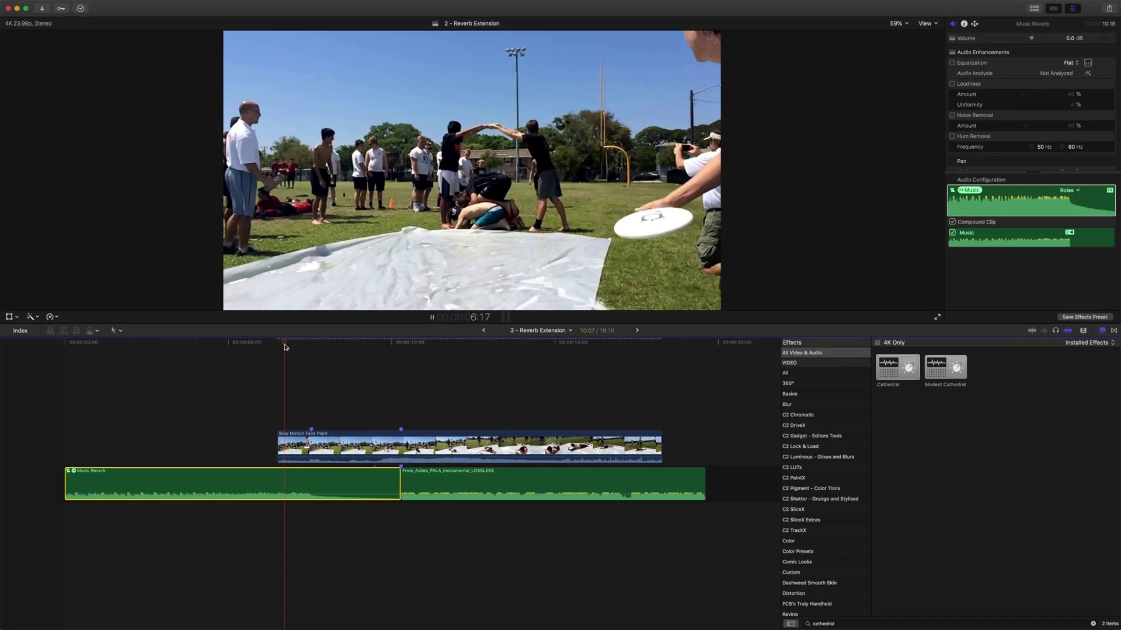
key("space")
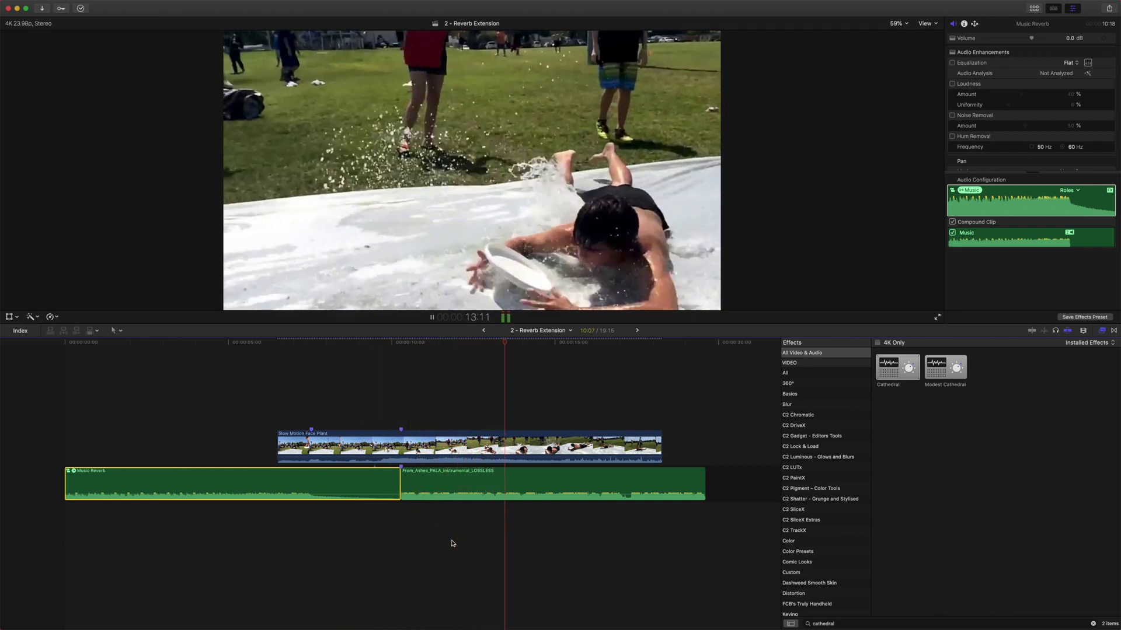
left_click(286, 345)
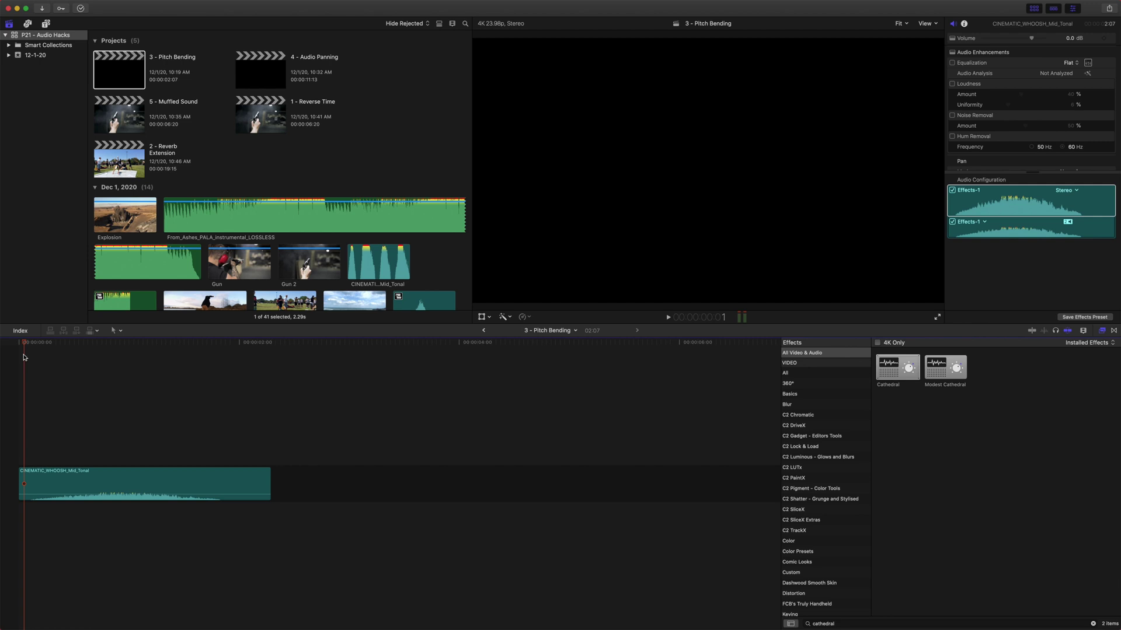
Step: Duplicate the CINEMATIC_WHOOSH_Mid_Tonal clip right after the original and scrub onto the copy
left_click(26, 346)
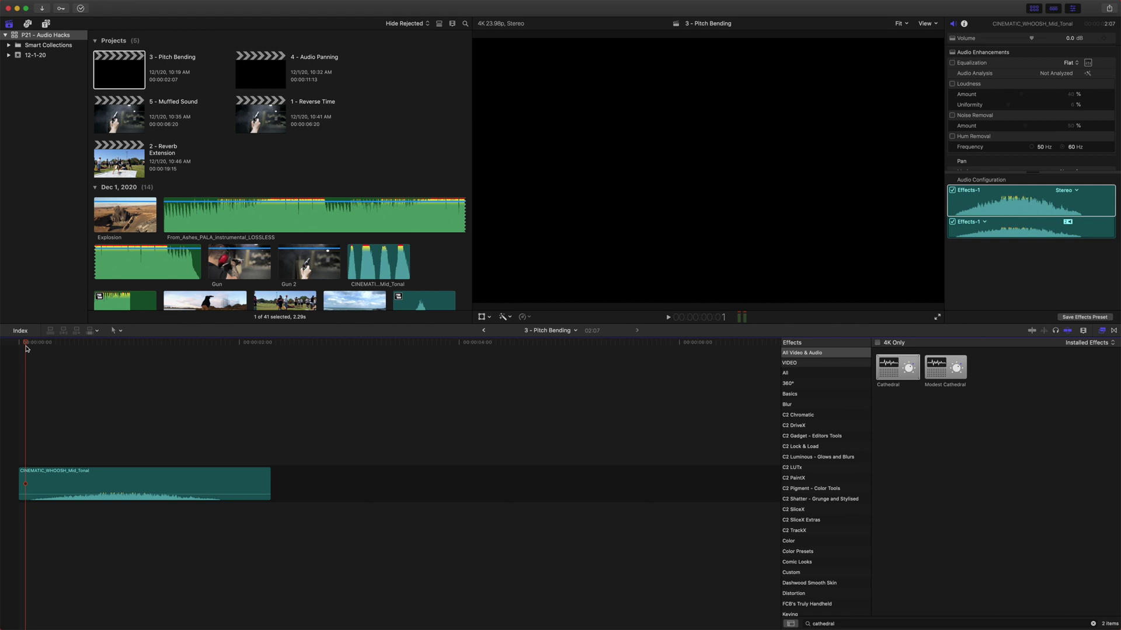
key("Home")
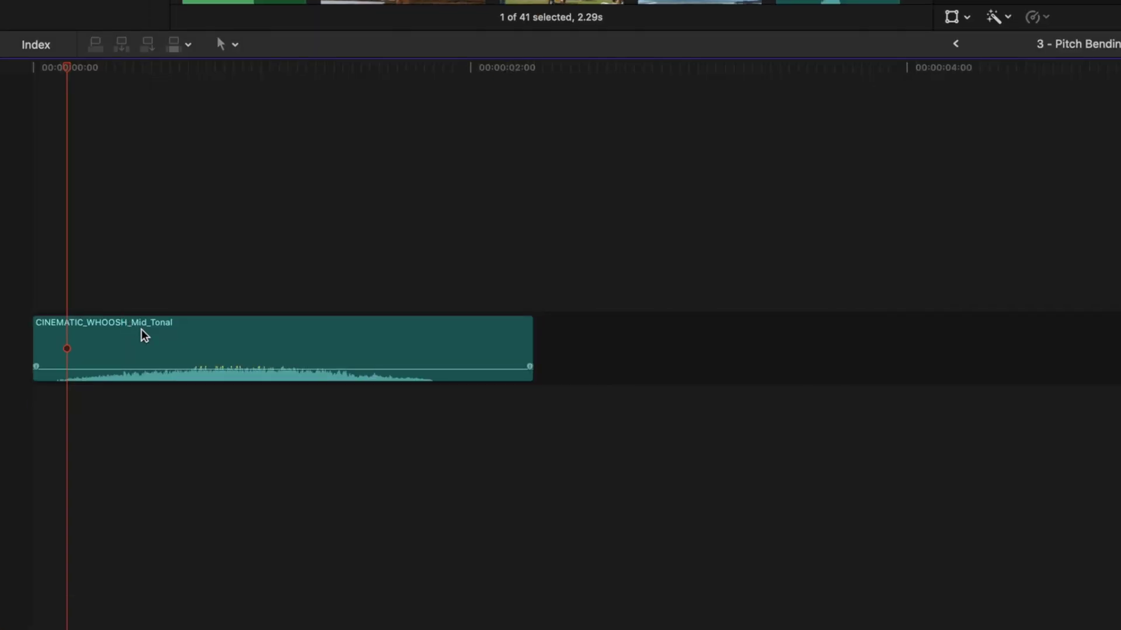
left_click_drag(141, 329, 677, 327)
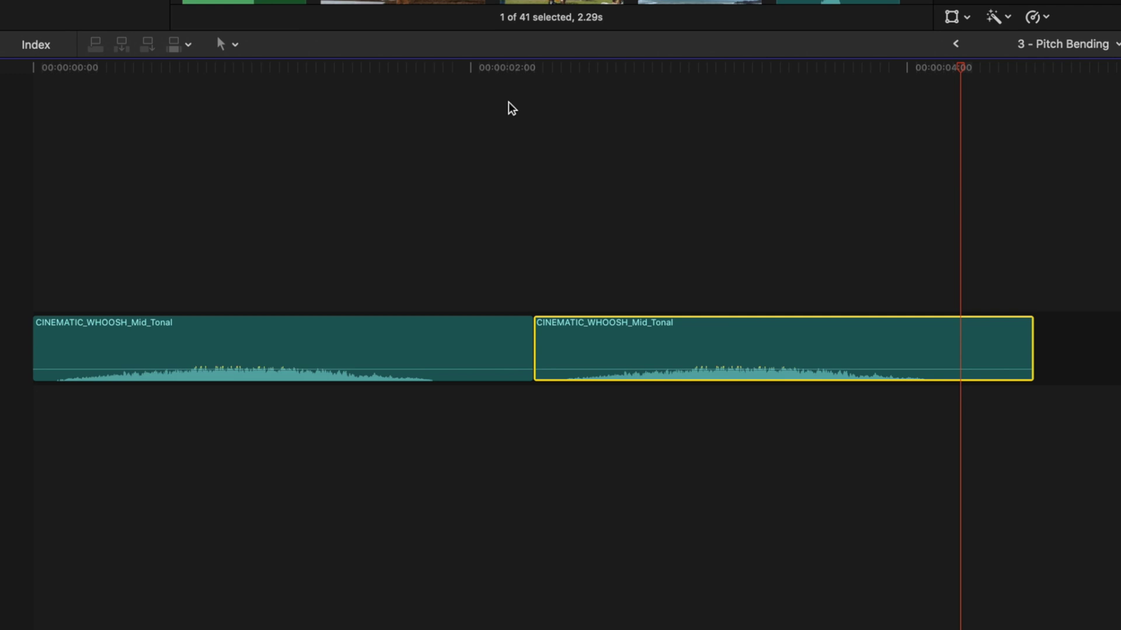
left_click_drag(539, 89, 163, 91)
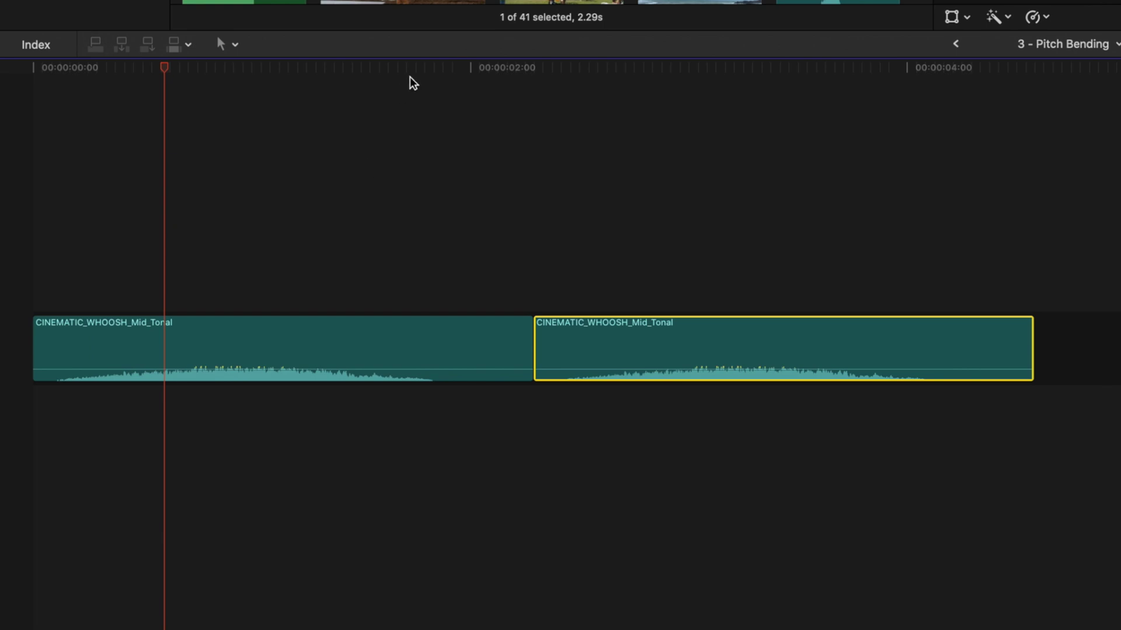
left_click_drag(554, 84, 575, 88)
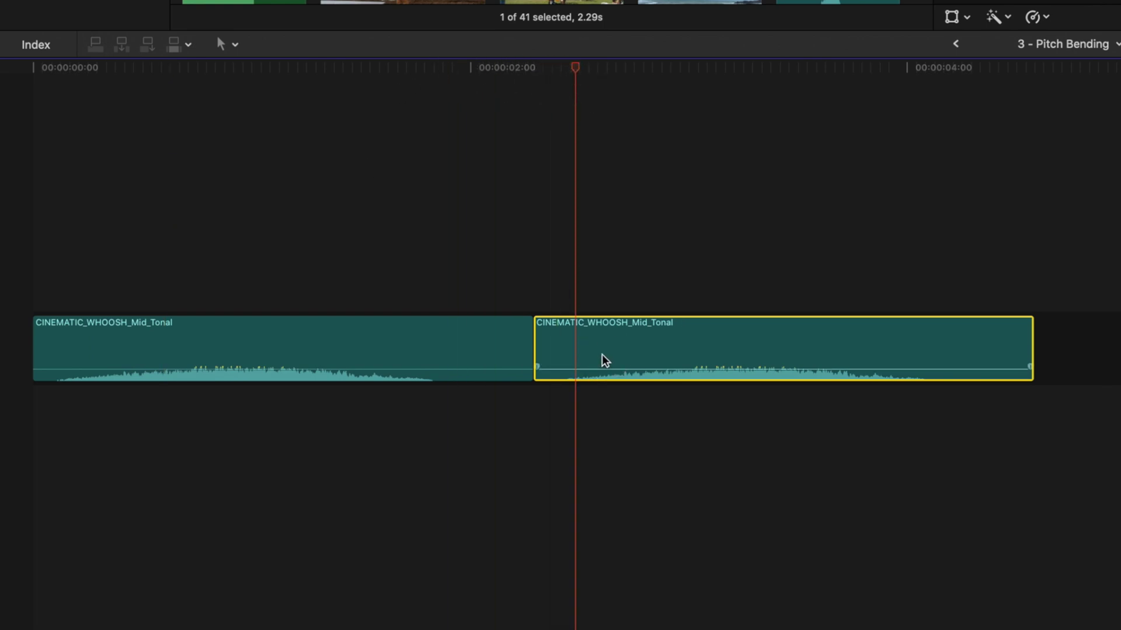
Step: Slow the second CINEMATIC_WHOOSH_Mid_Tonal clip to 55% speed and preview it
key("super+r")
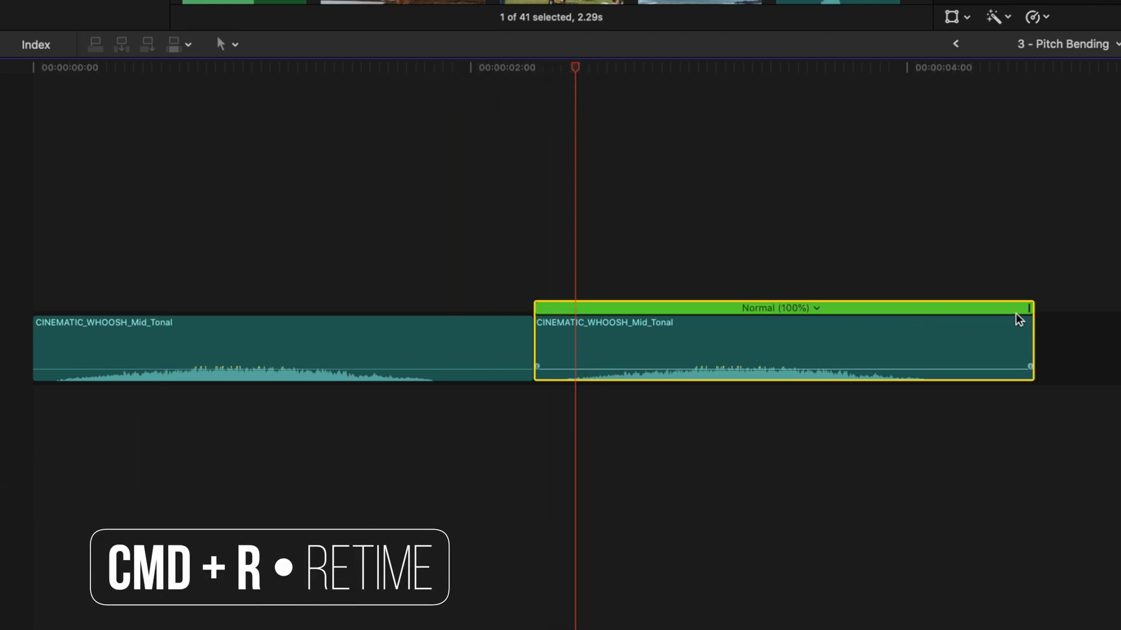
left_click_drag(1027, 308, 1120, 308)
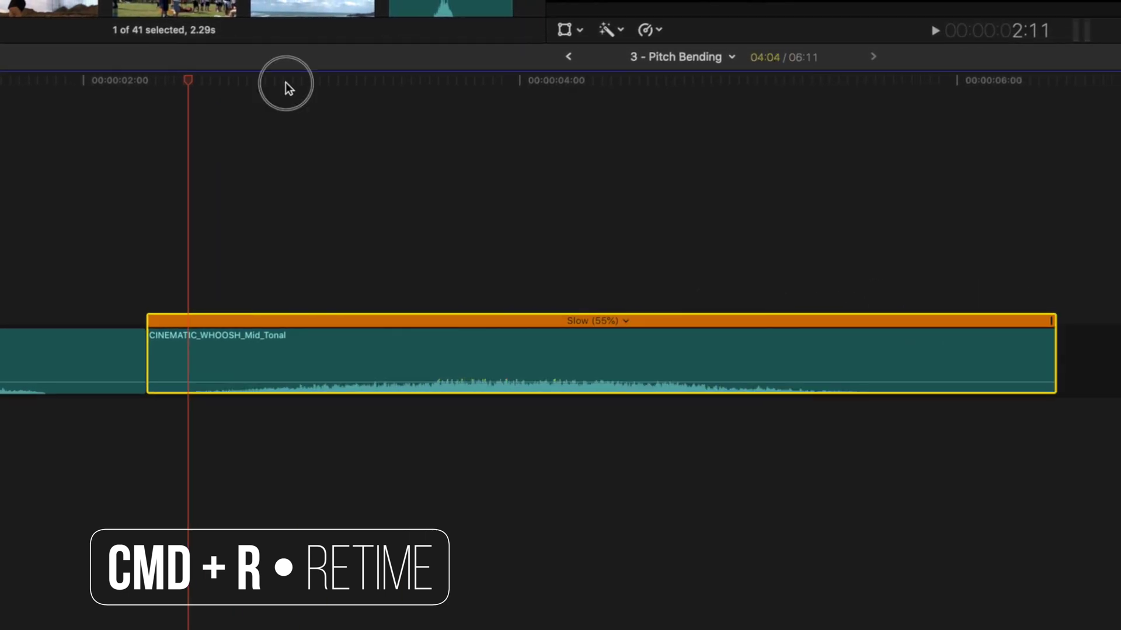
key("space")
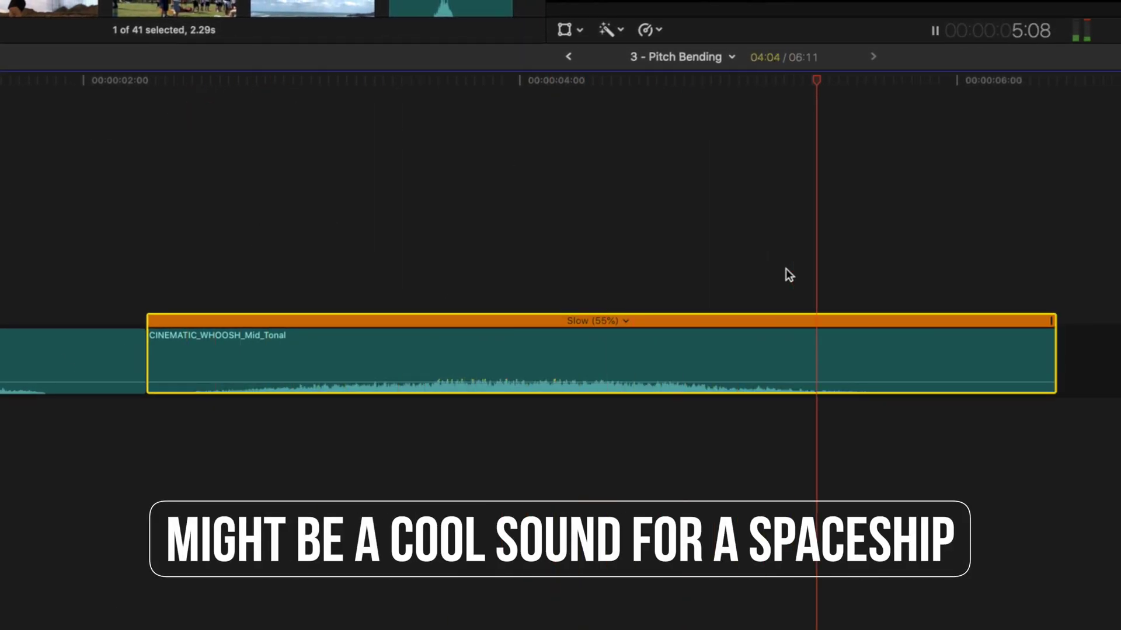
key("space")
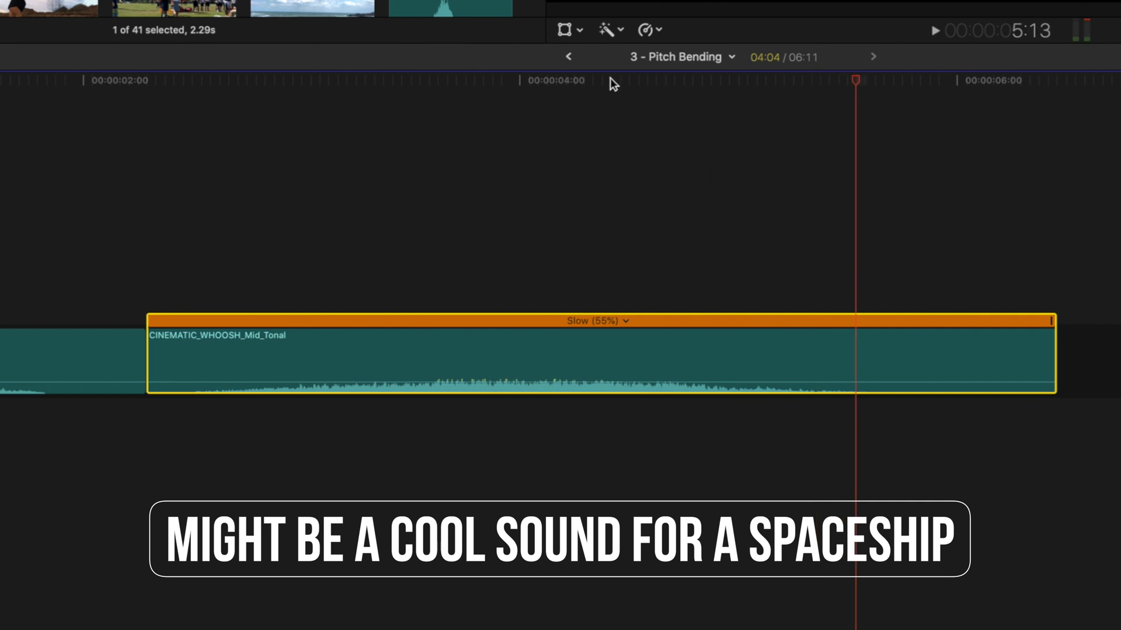
left_click_drag(610, 78, 351, 123)
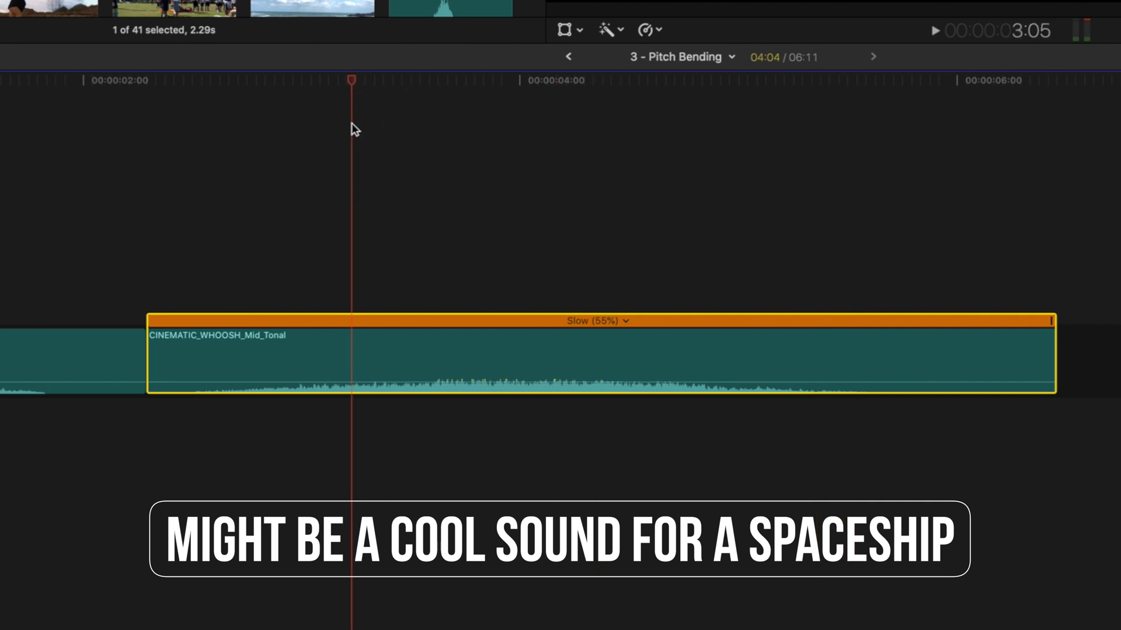
Step: Turn off Preserve Pitch so the slowed whoosh drops in pitch, then play it
left_click(653, 30)
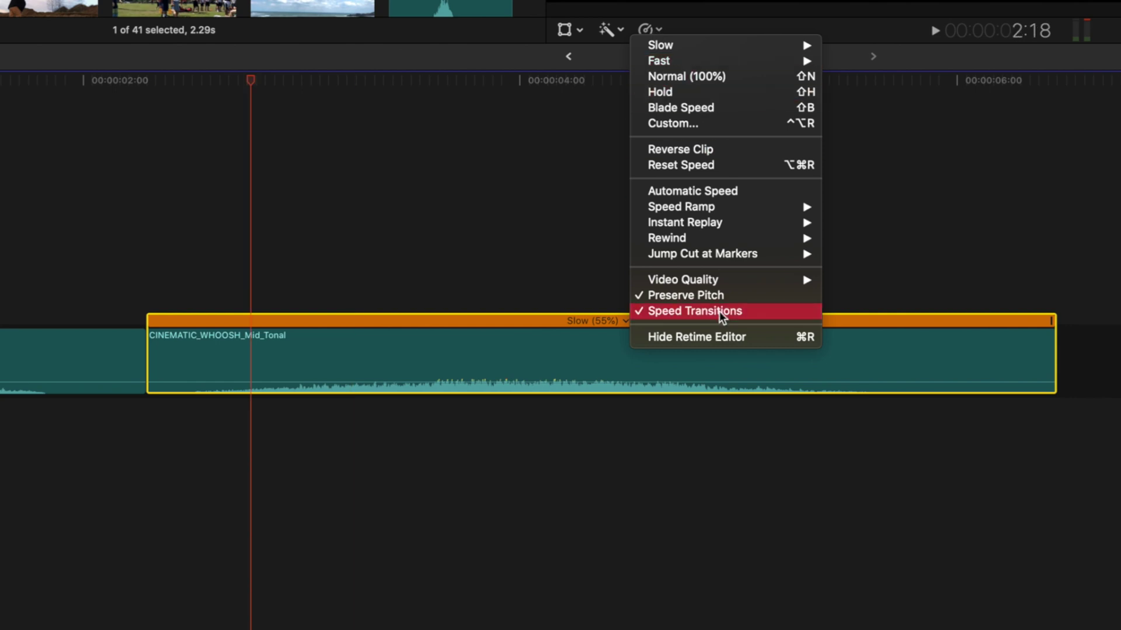
left_click(699, 297)
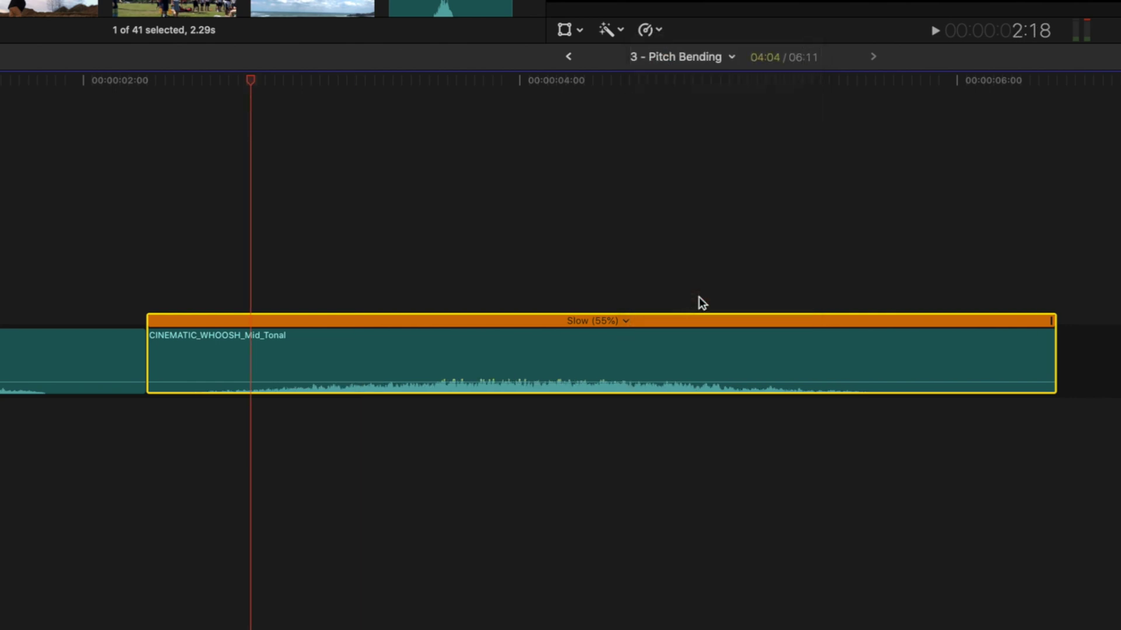
left_click(226, 80)
left_click(143, 82)
key("space")
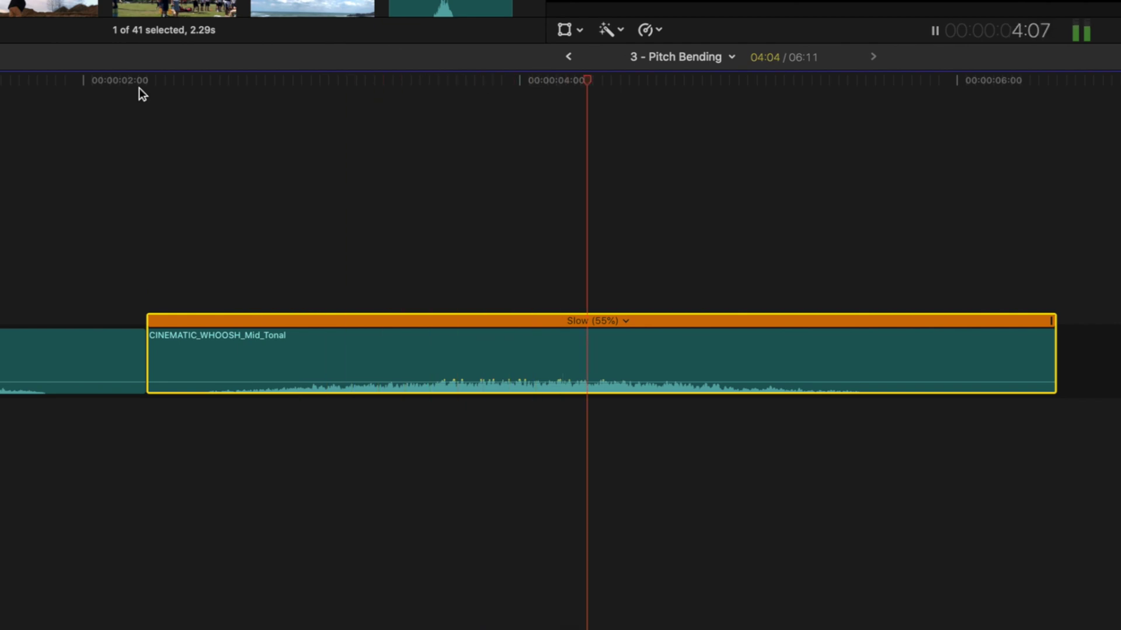
key("space")
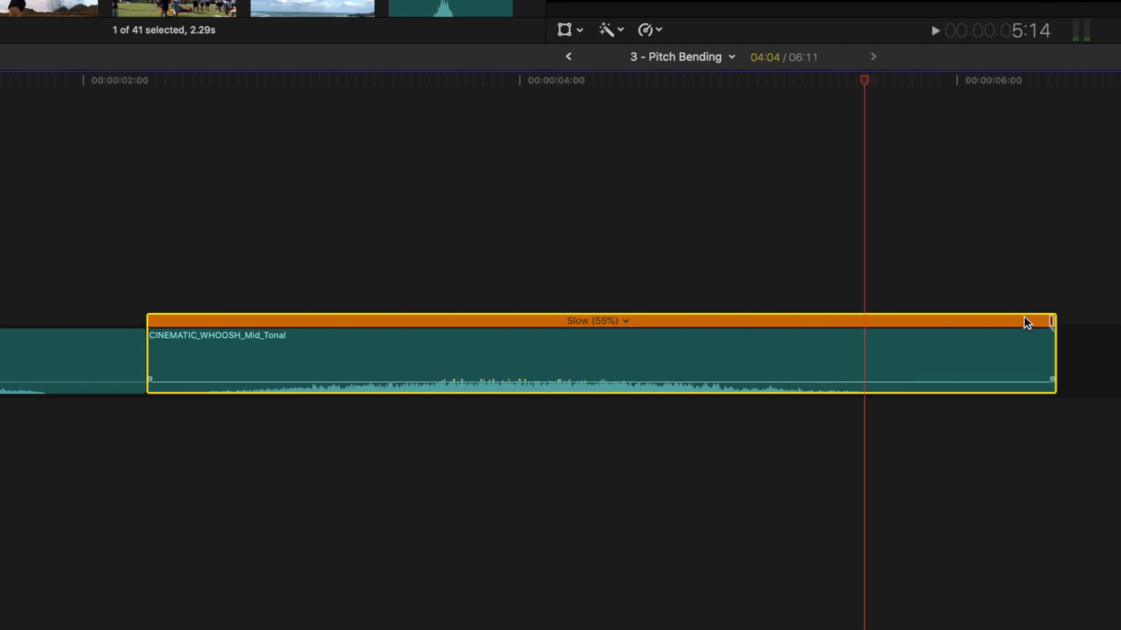
Step: Shorten the whoosh to Fast 221% speed and reverse the clip
left_click_drag(1051, 322, 368, 328)
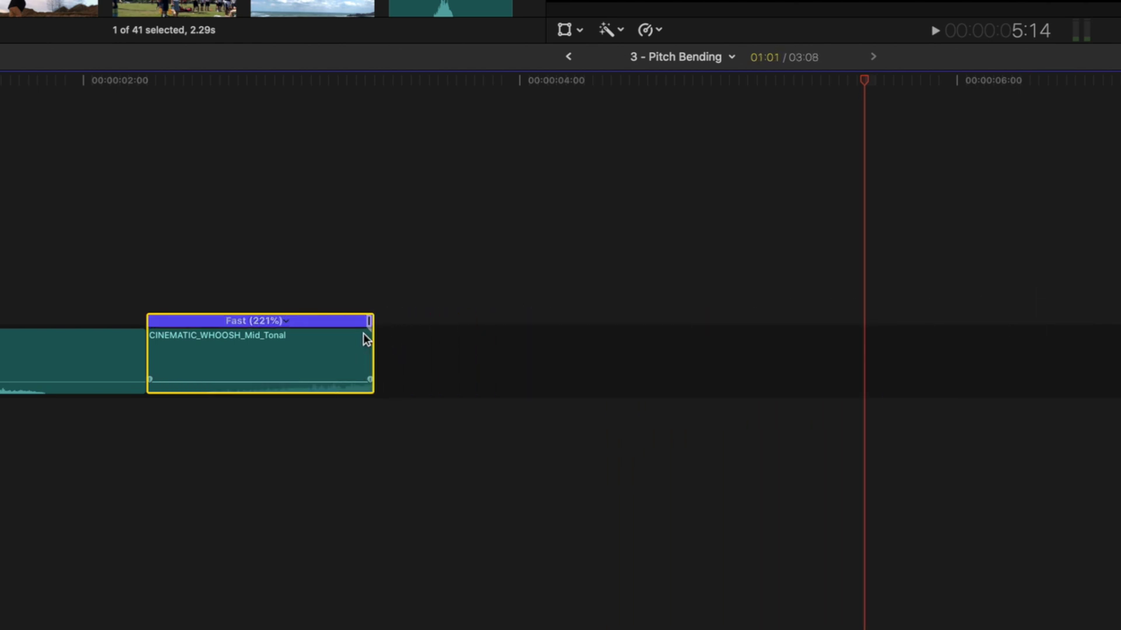
left_click(145, 79)
key("space")
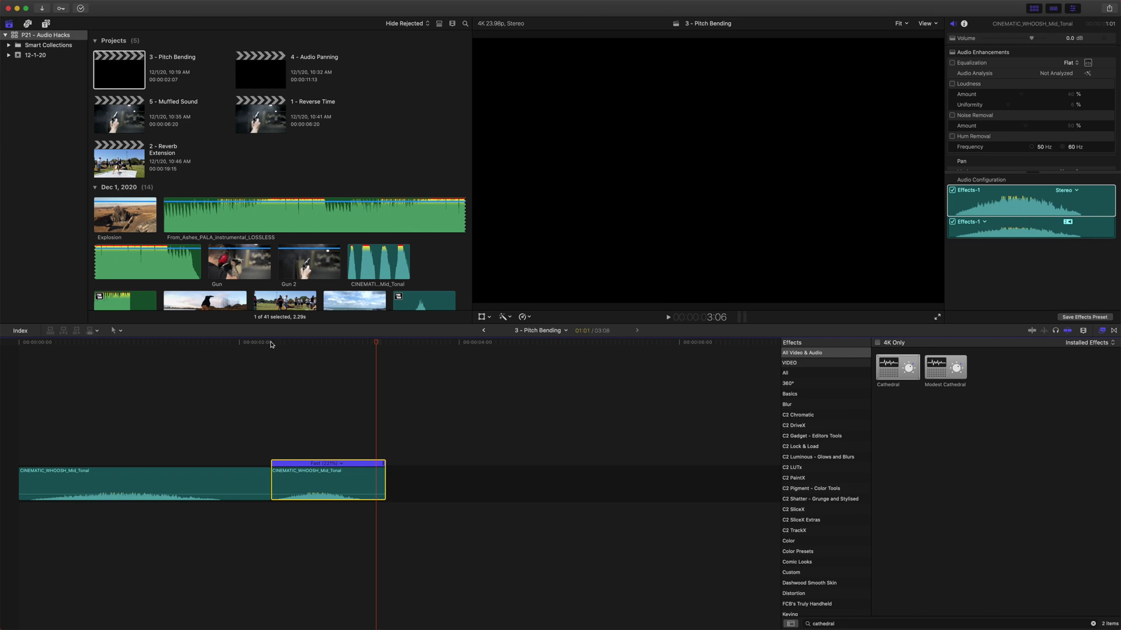
left_click(310, 367)
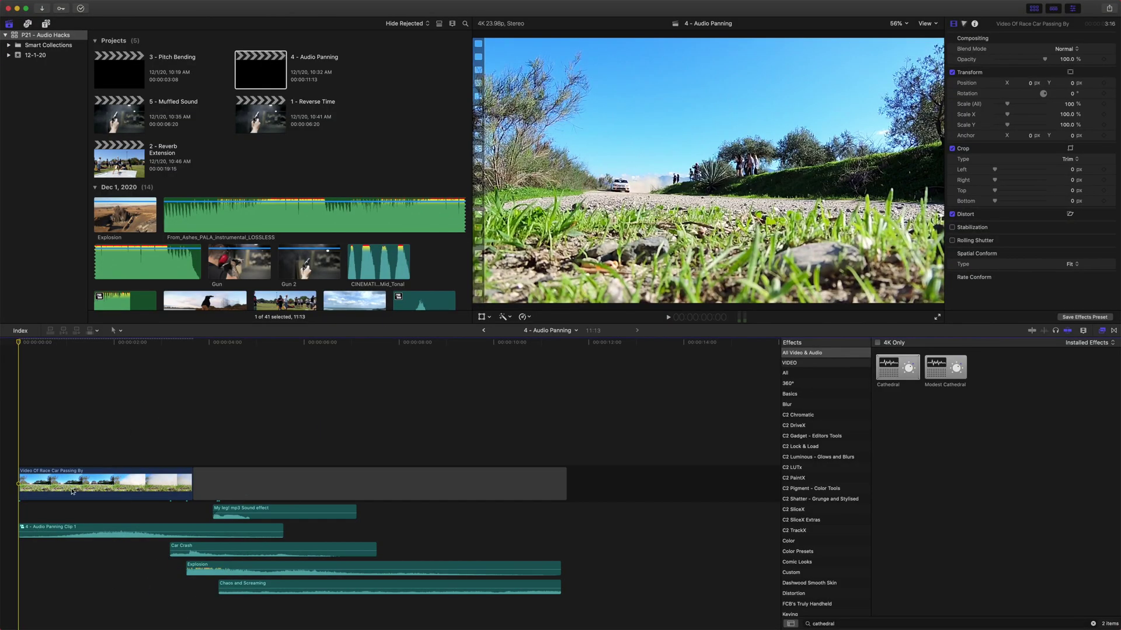
Step: Select the 4 - Audio Panning Clip 1 car audio and play the rally footage
left_click(67, 532)
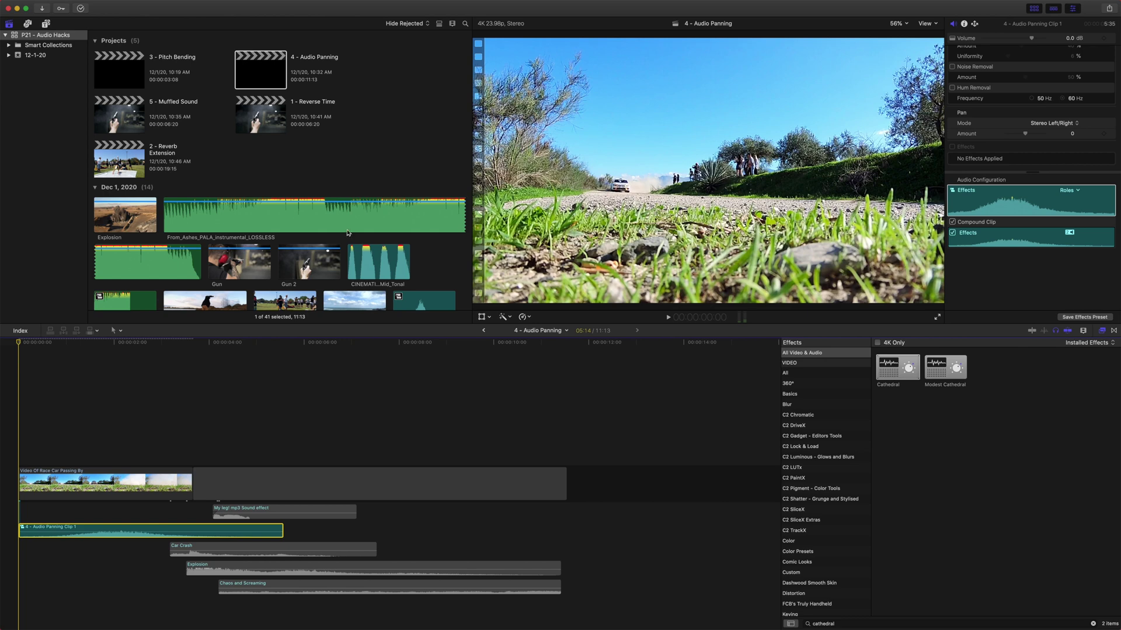
key("space")
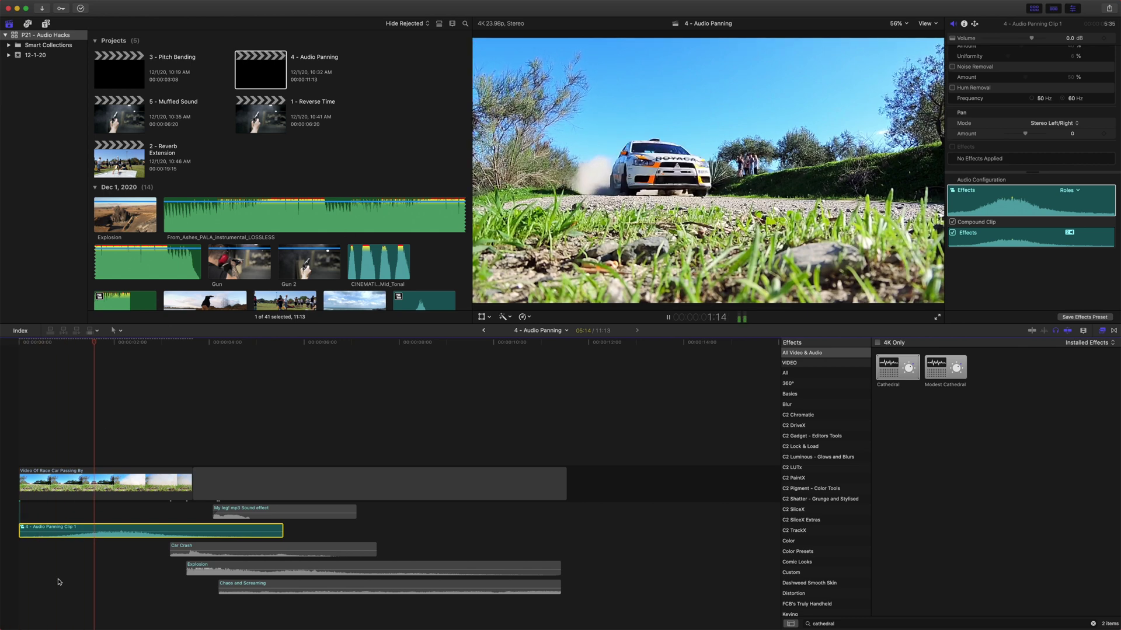
key("space")
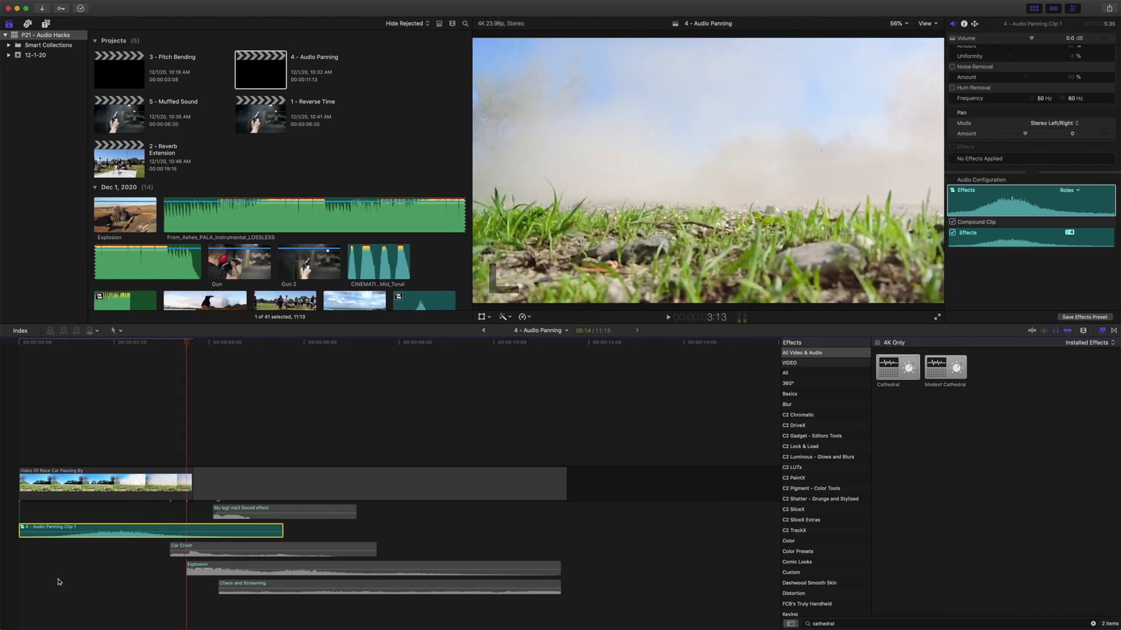
left_click_drag(153, 345, 49, 355)
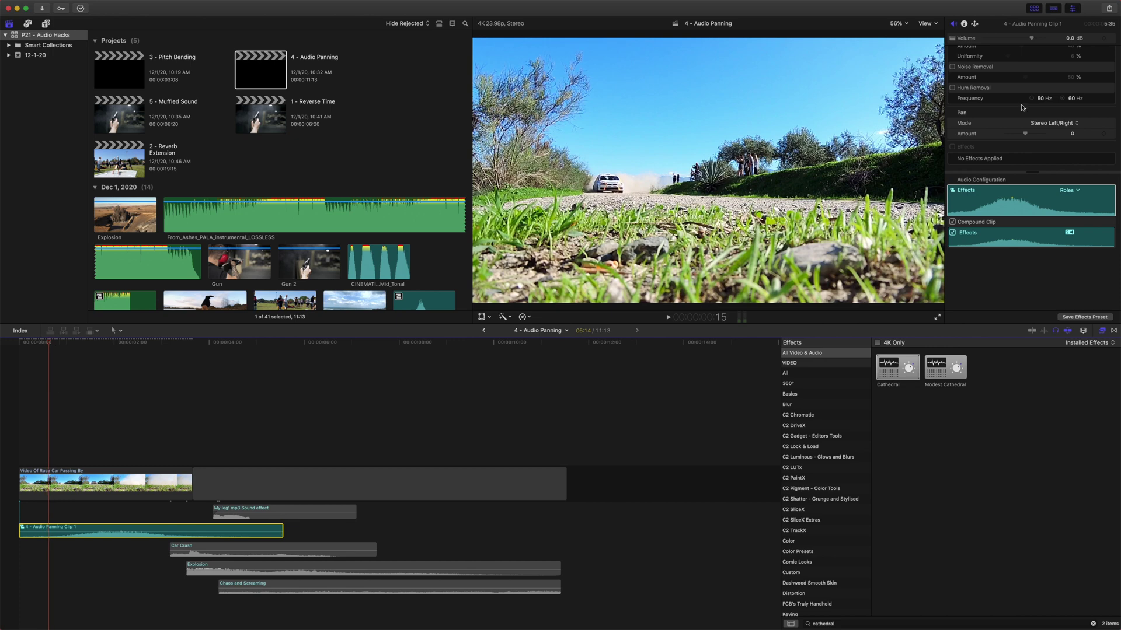
scroll(1023, 107, "up", 3)
Step: Switch the car audio's Pan Mode from None to Stereo Left/Right
left_click(55, 345)
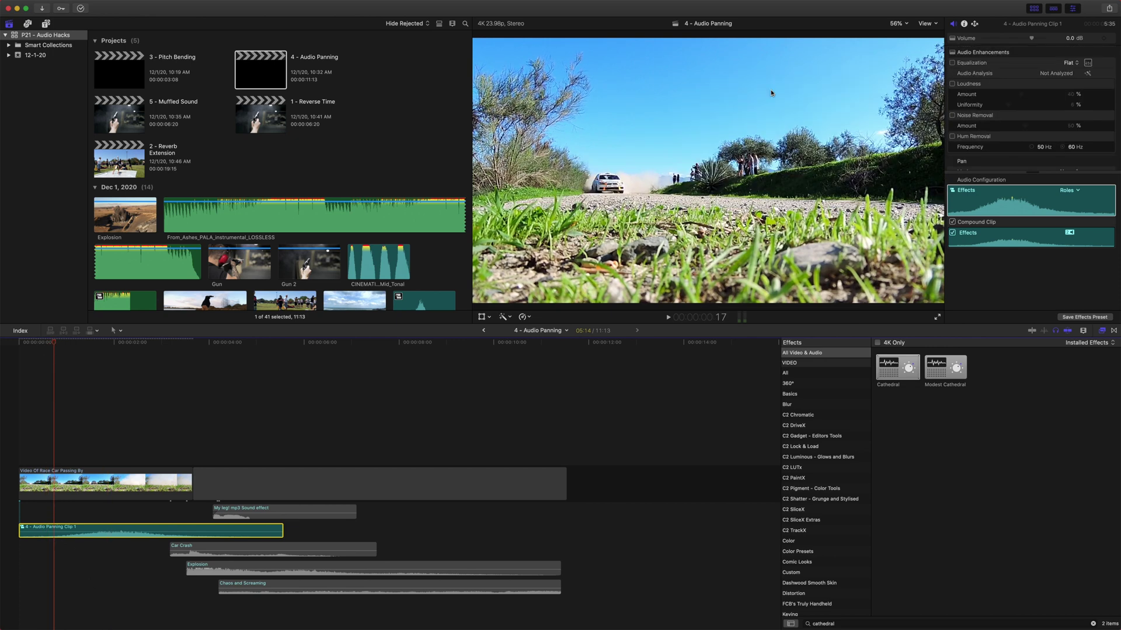
scroll(1028, 117, "down", 3)
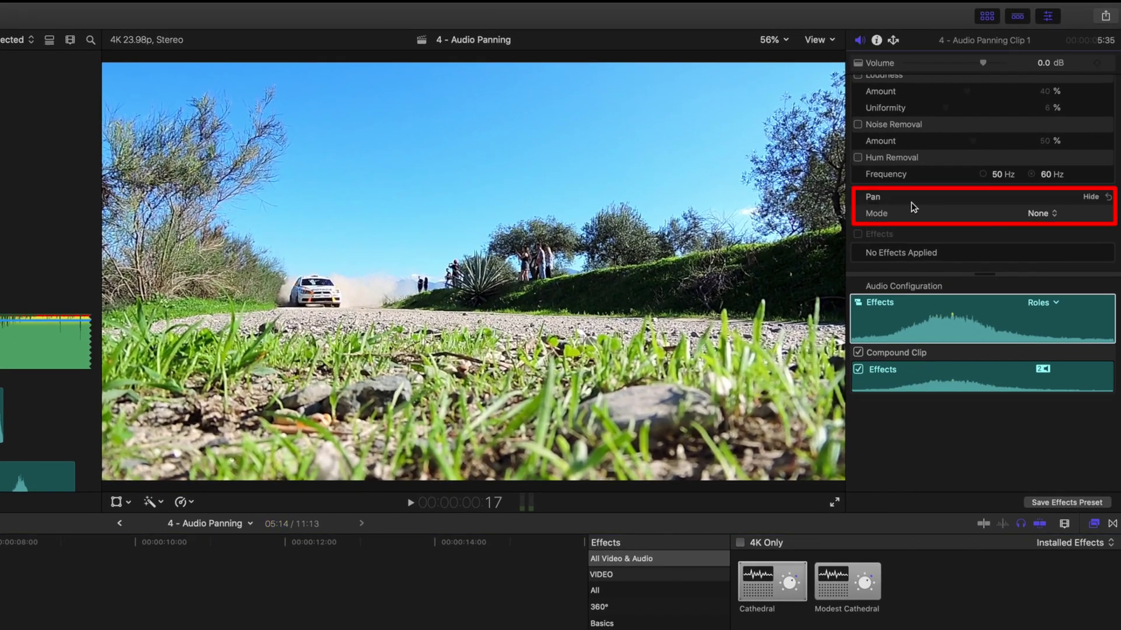
left_click(1039, 216)
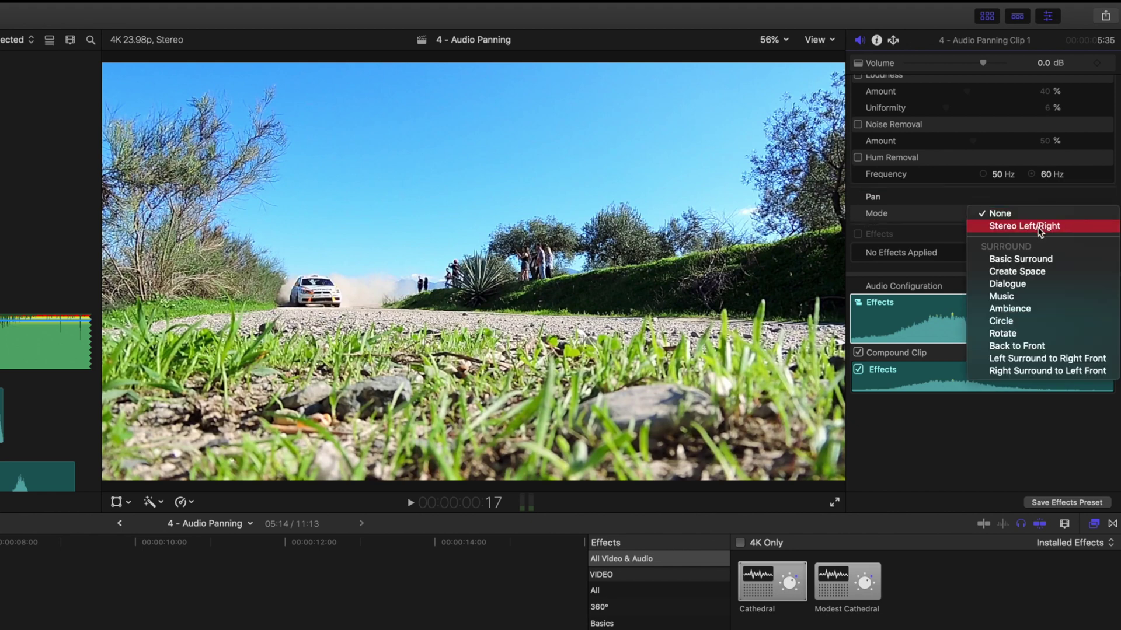
left_click(1039, 228)
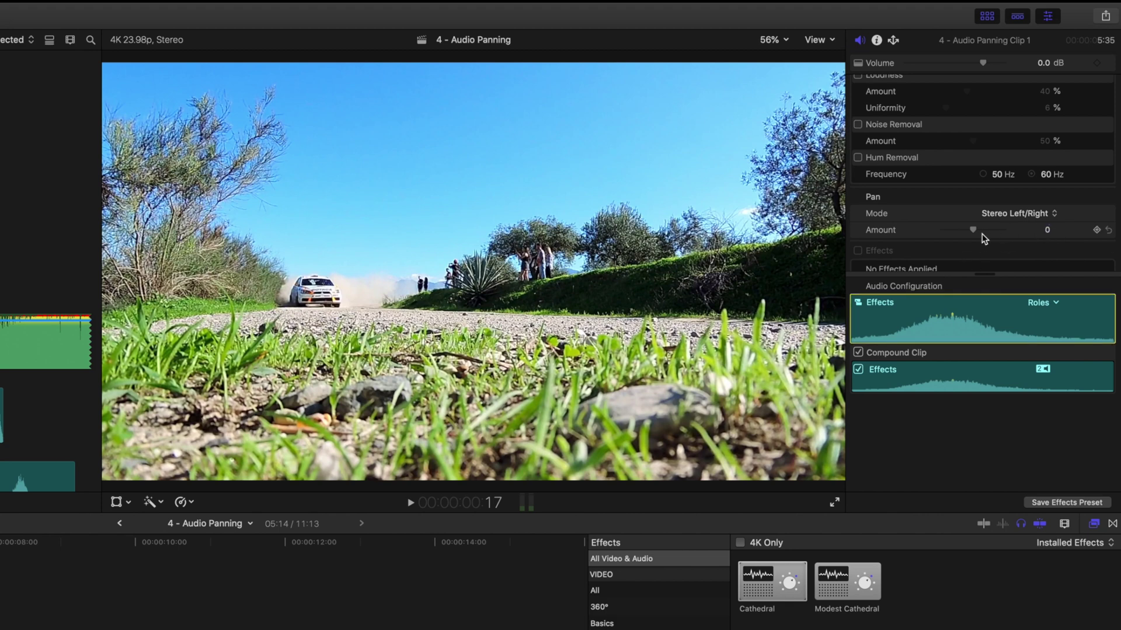
Step: Keyframe the car audio's starting Pan Amount at -38 on the left
left_click_drag(970, 229, 715, 187)
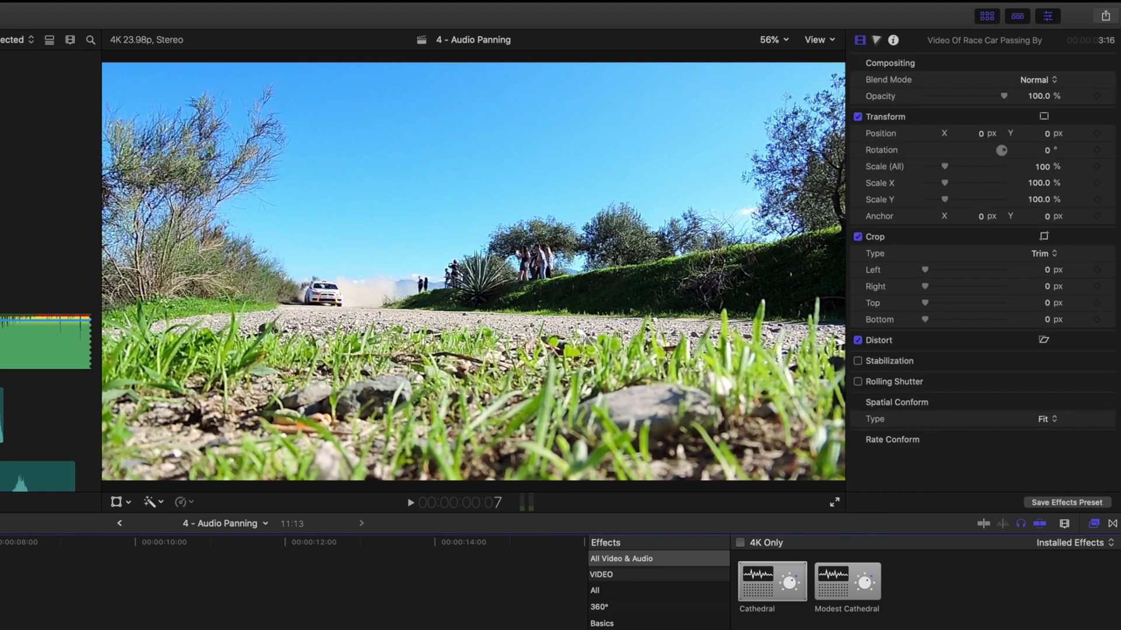
key("space")
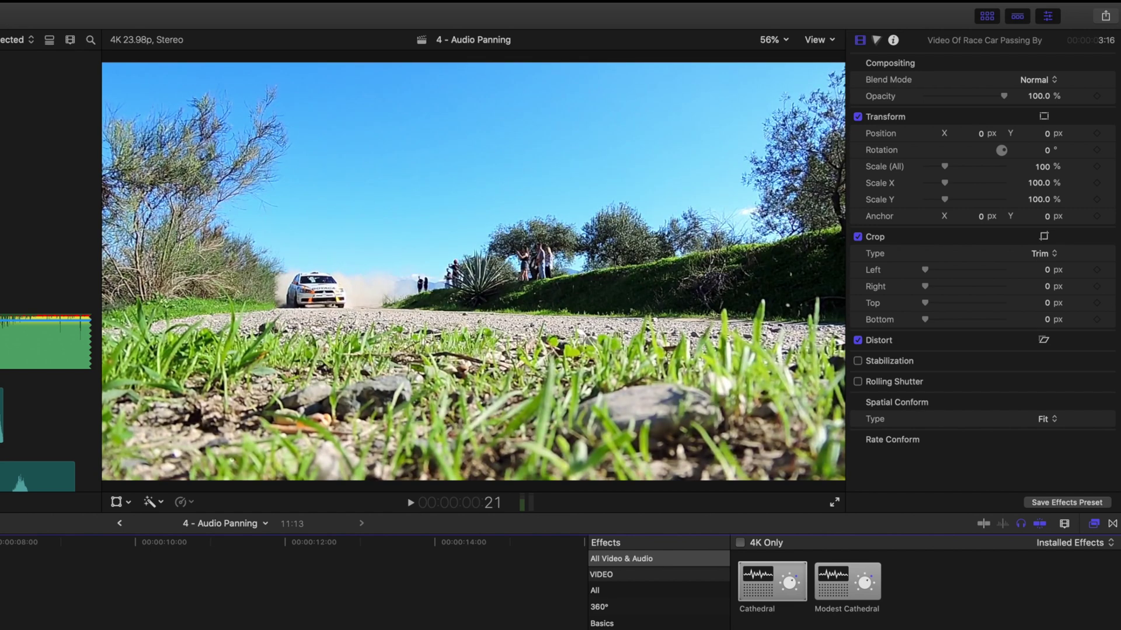
scroll(1092, 142, "down", 3)
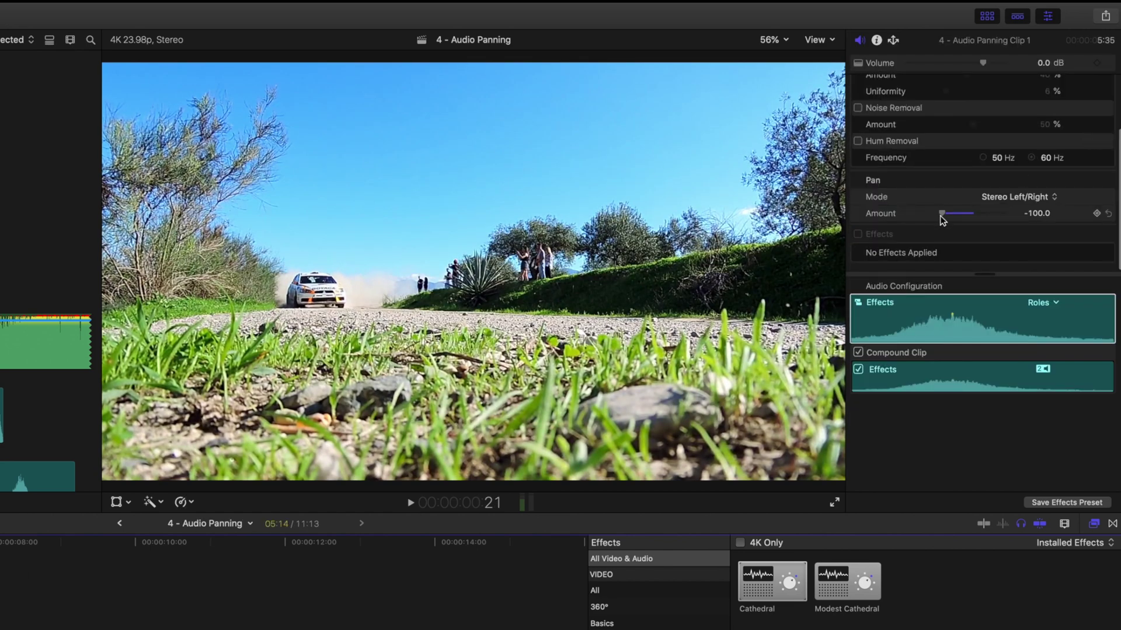
left_click_drag(942, 213, 958, 214)
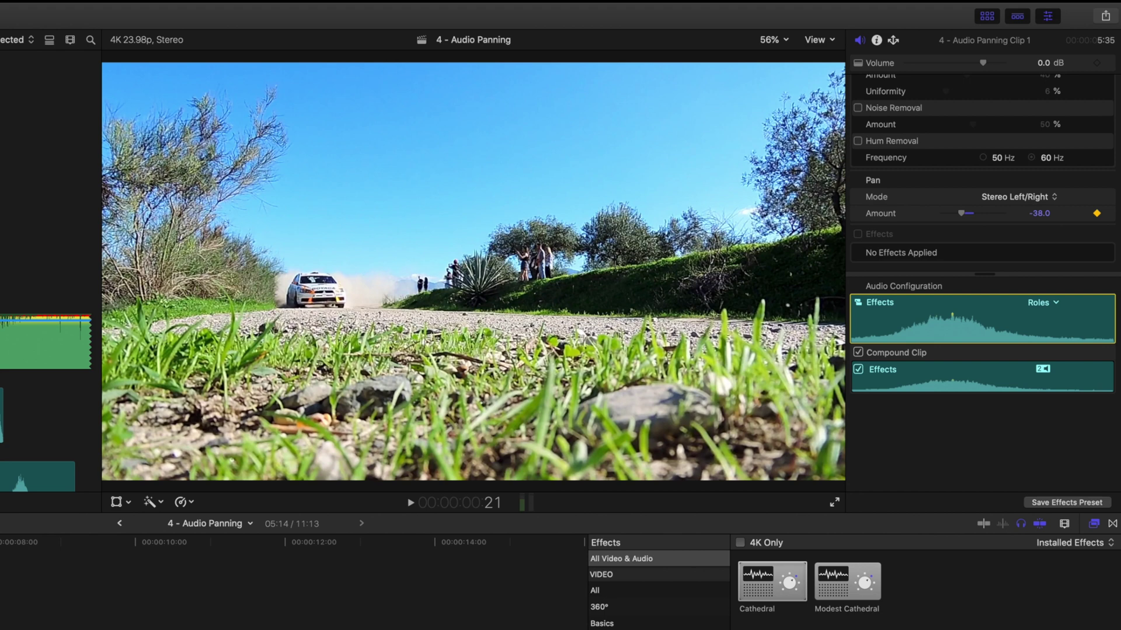
Step: Keyframe Pan Amount at 74 where the car passes, then preview the sweep
key("space")
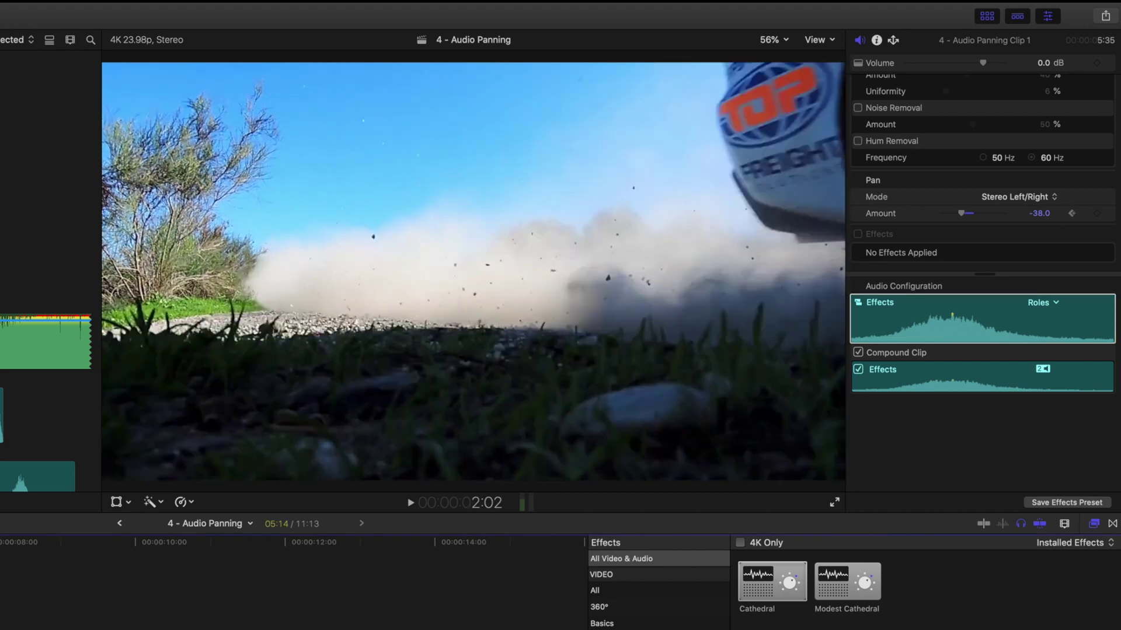
left_click_drag(964, 213, 990, 217)
left_click(996, 217)
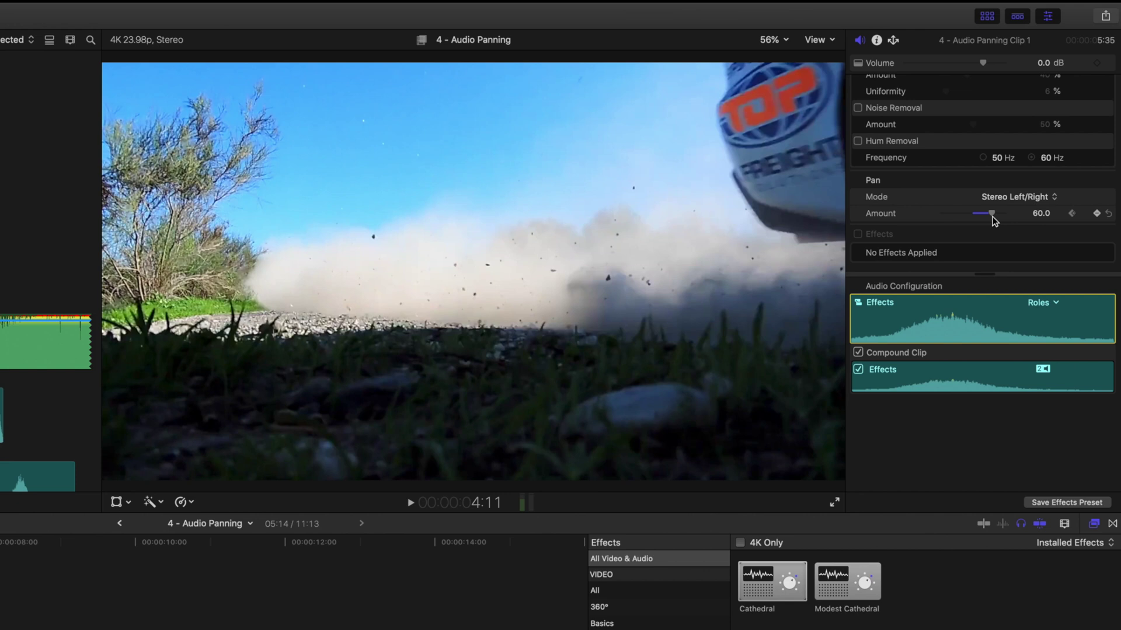
key("j")
key("j")
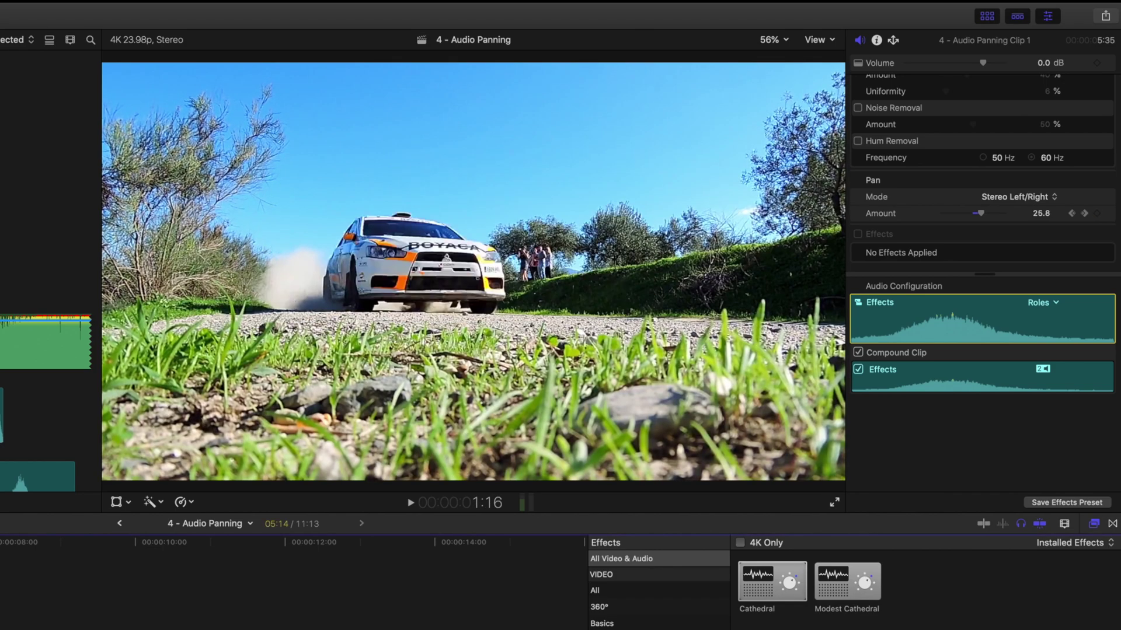
key("l")
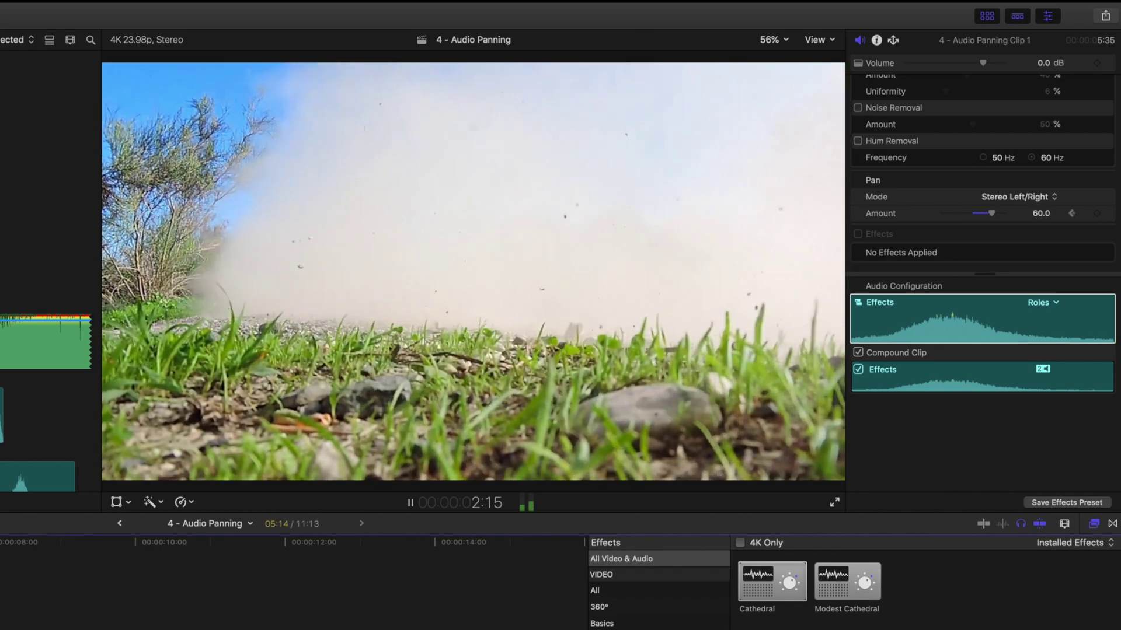
key("k")
left_click(1072, 213)
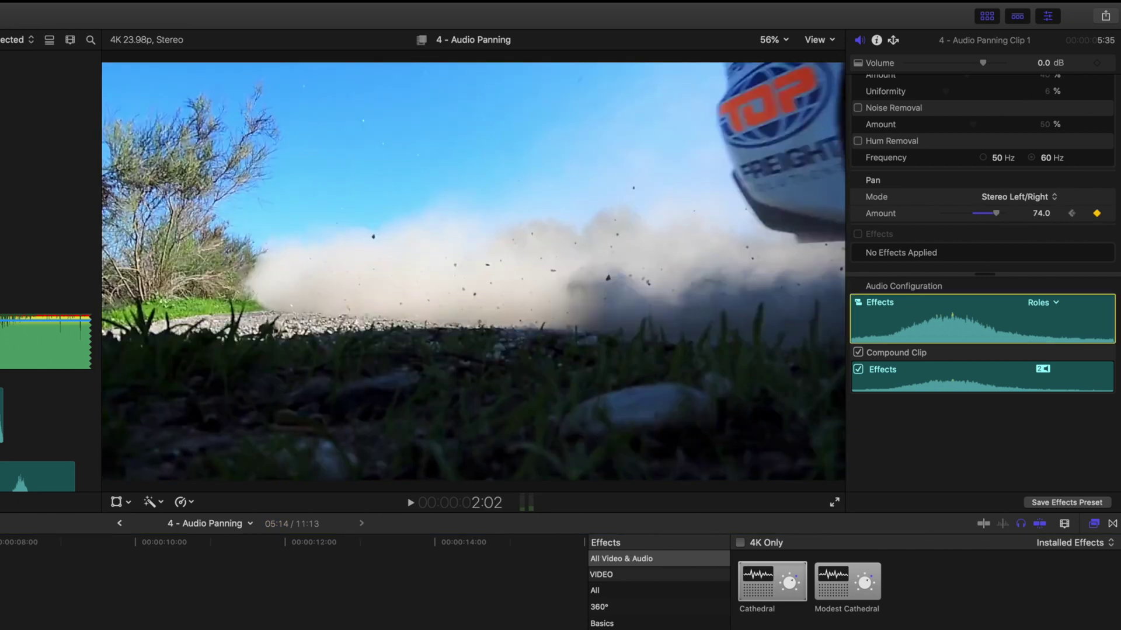
key("j")
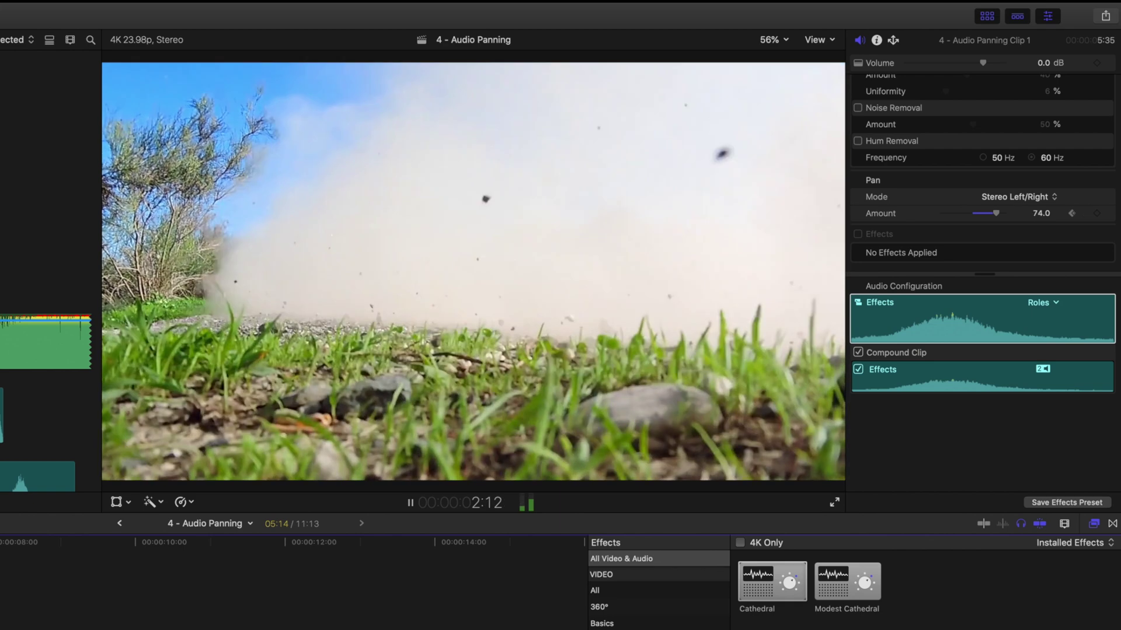
key("space")
key("Home")
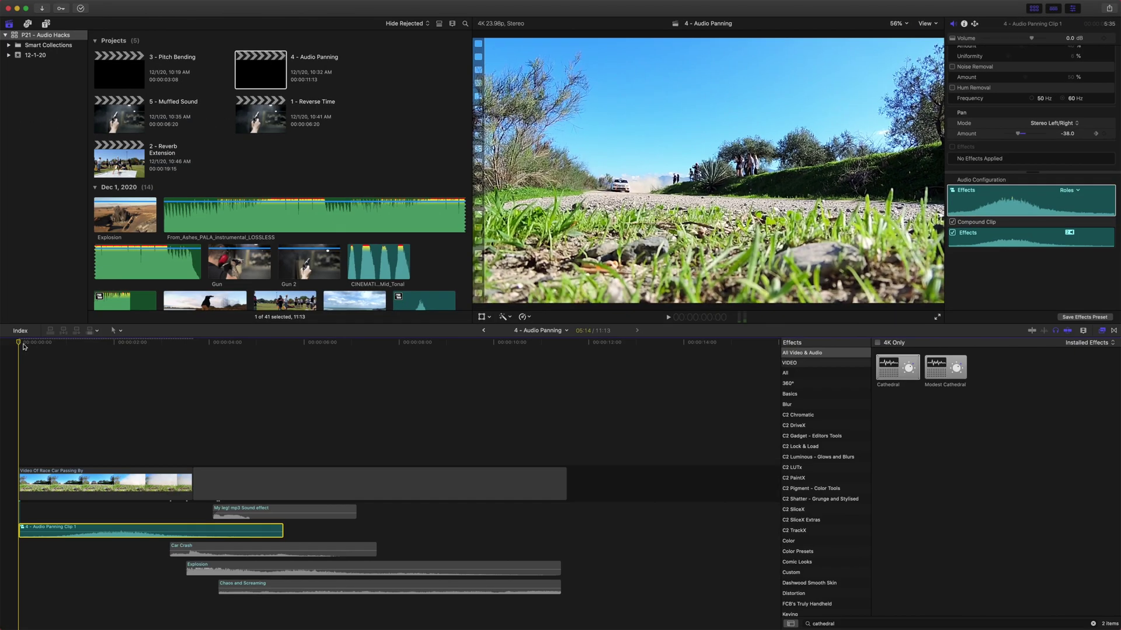
Step: Play the gunshot, then duplicate the Film Riot_Gun1 clip directly below itself
key("space")
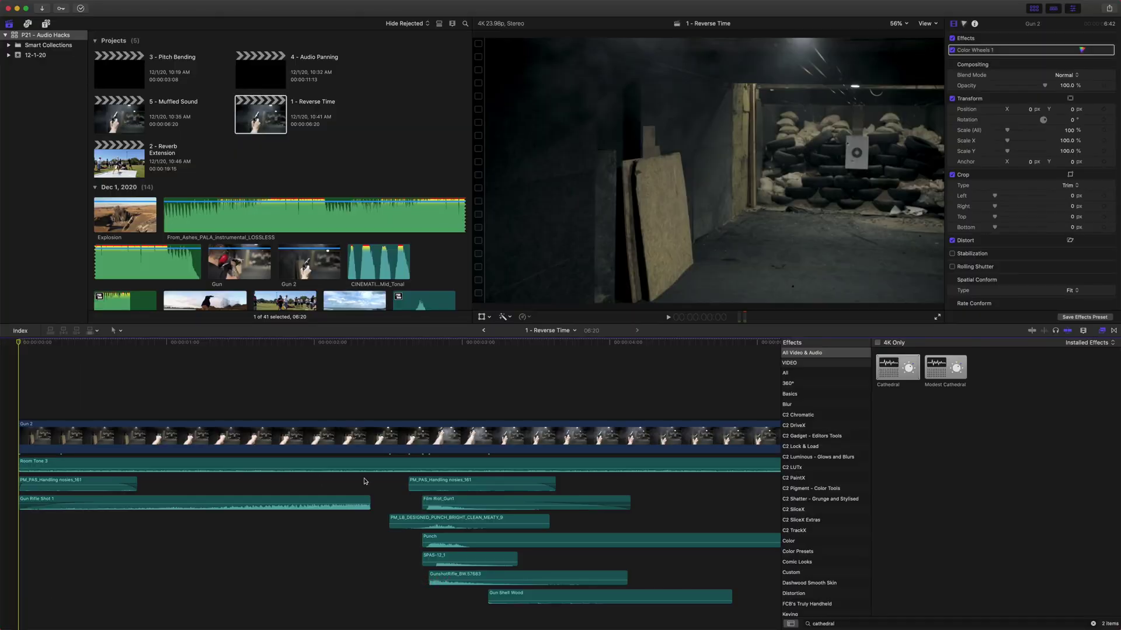
left_click_drag(414, 344, 390, 345)
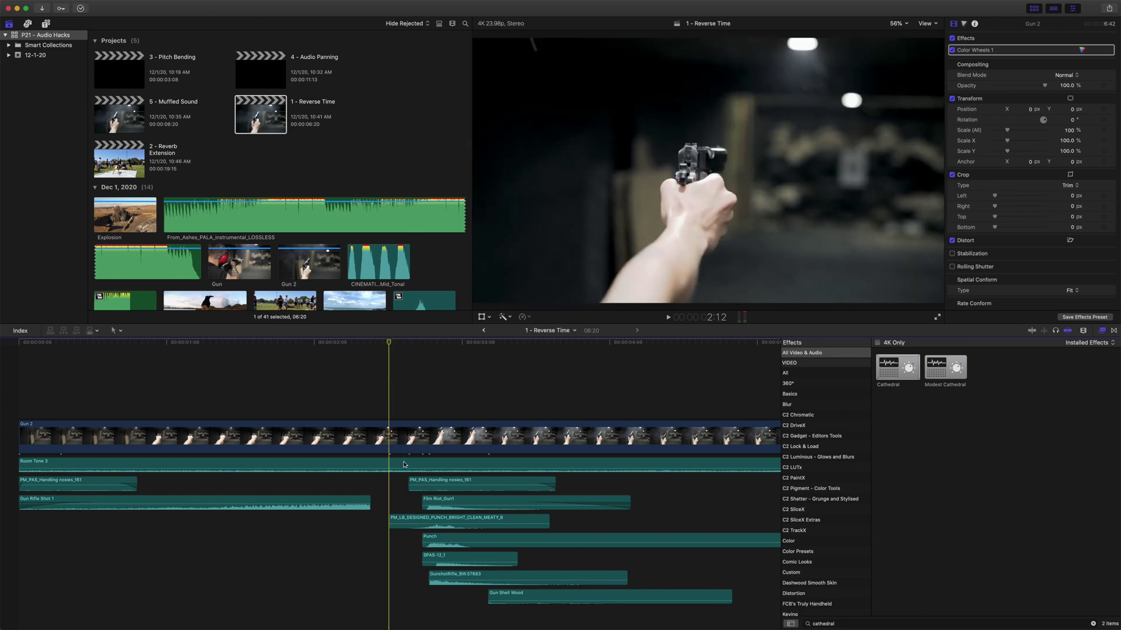
key("space")
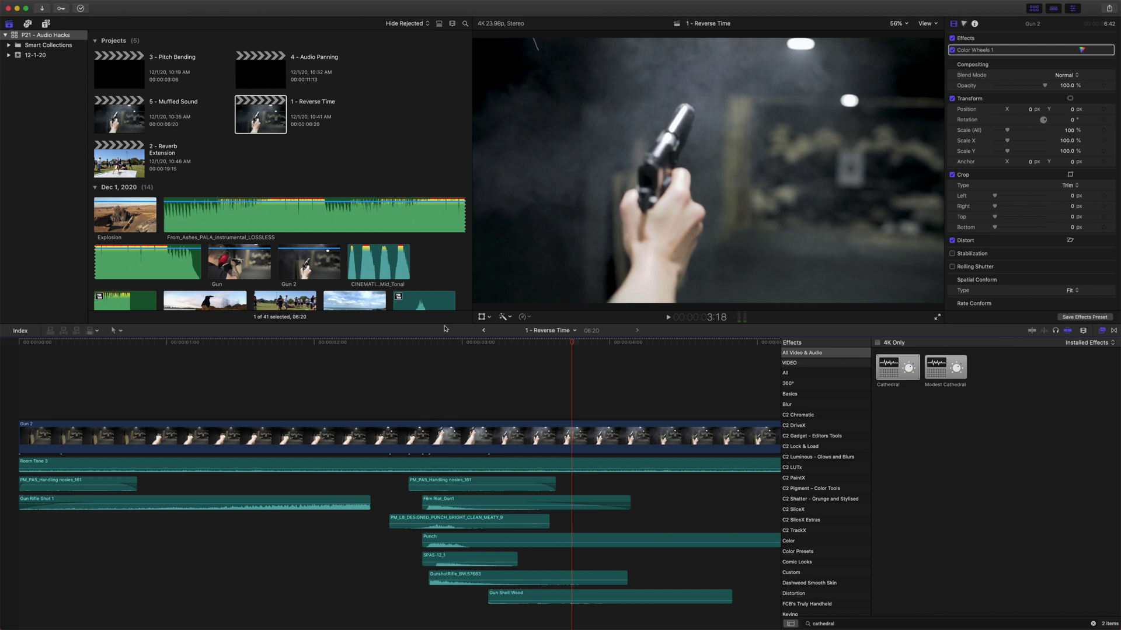
left_click(422, 346)
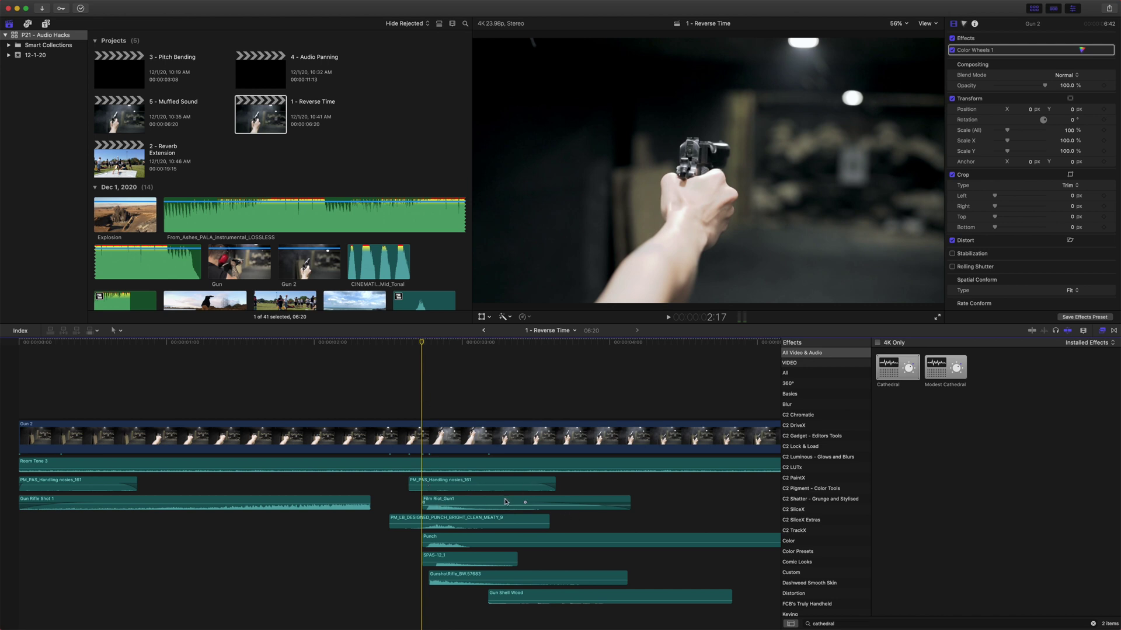
left_click_drag(505, 502, 502, 503)
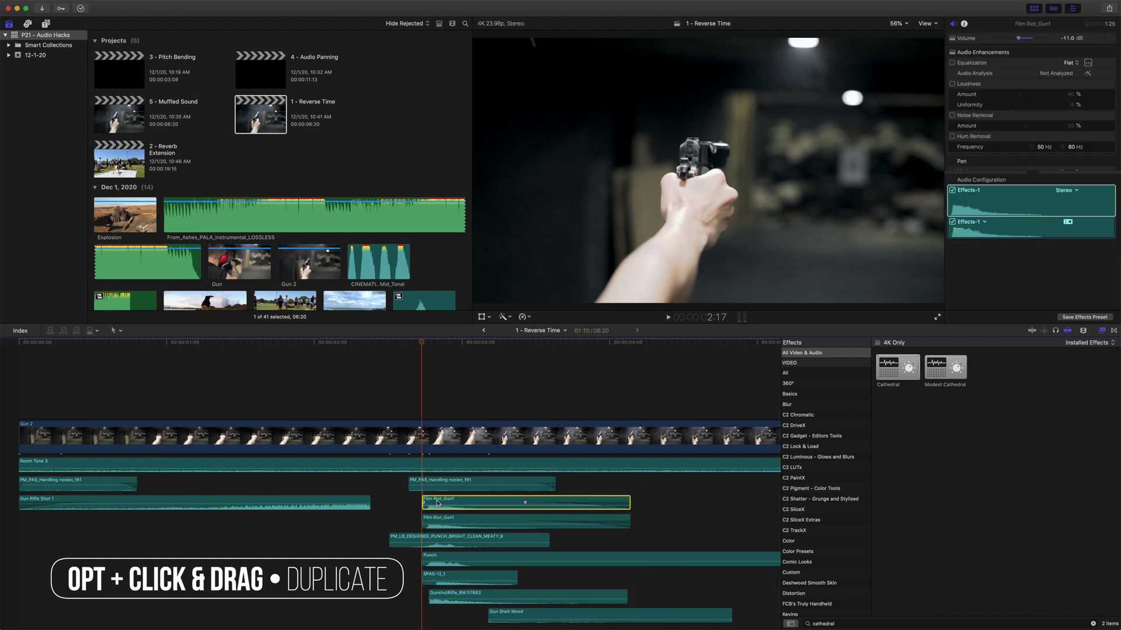
left_click(897, 623)
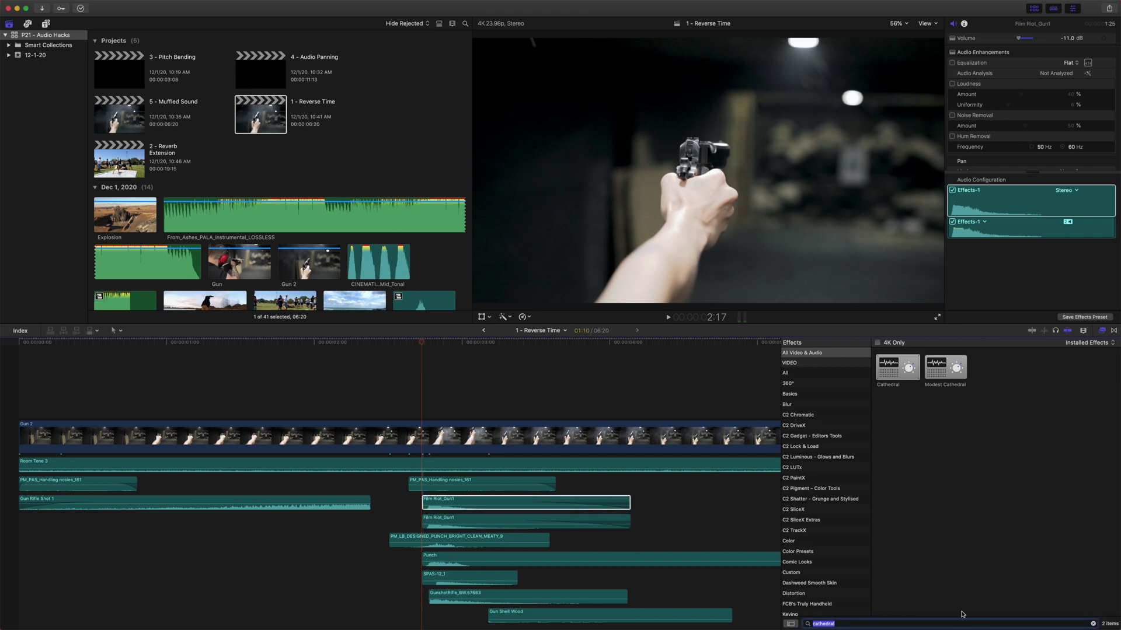
Step: Apply the Muffled effect to a Film Riot_Gun1 clip and compare it on and off
type("muffled")
left_click_drag(897, 367, 427, 503)
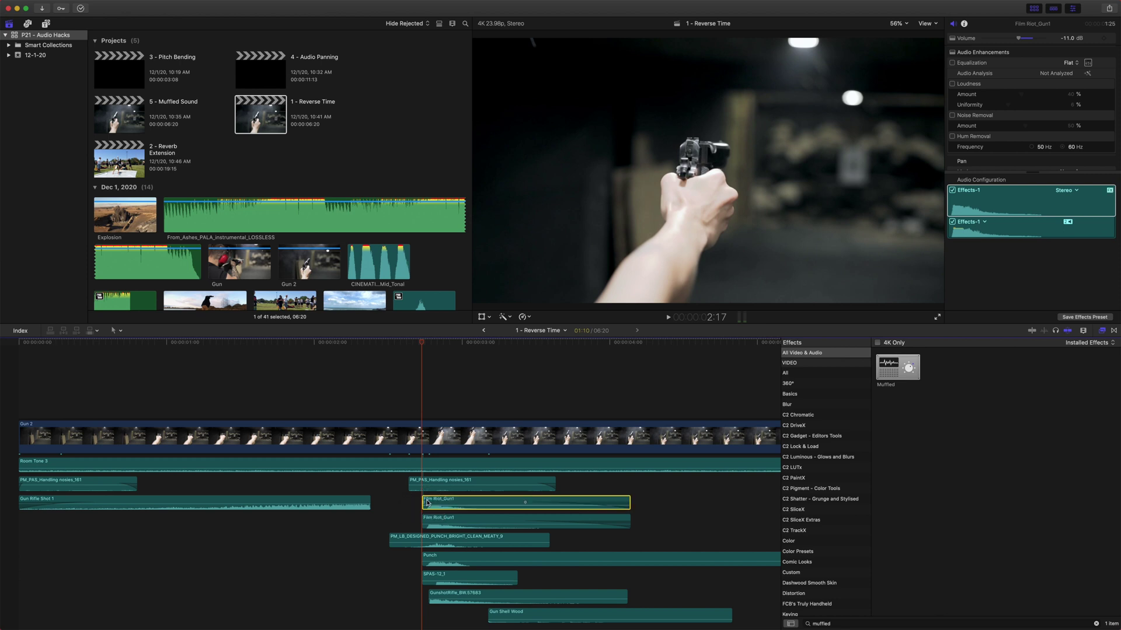
scroll(974, 124, "down", 3)
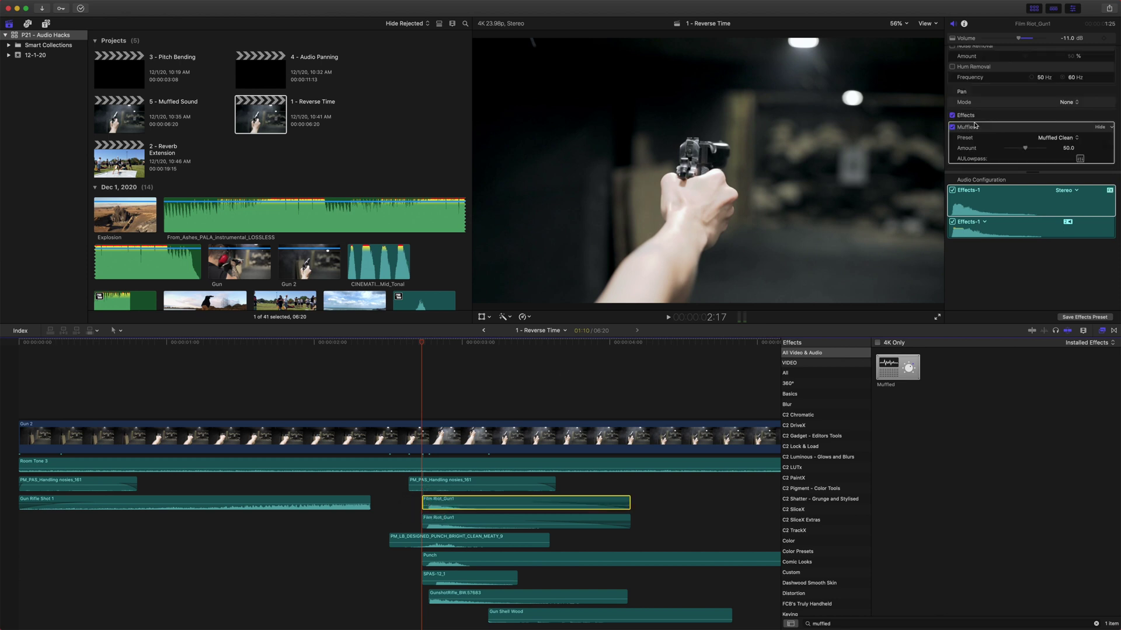
key("v")
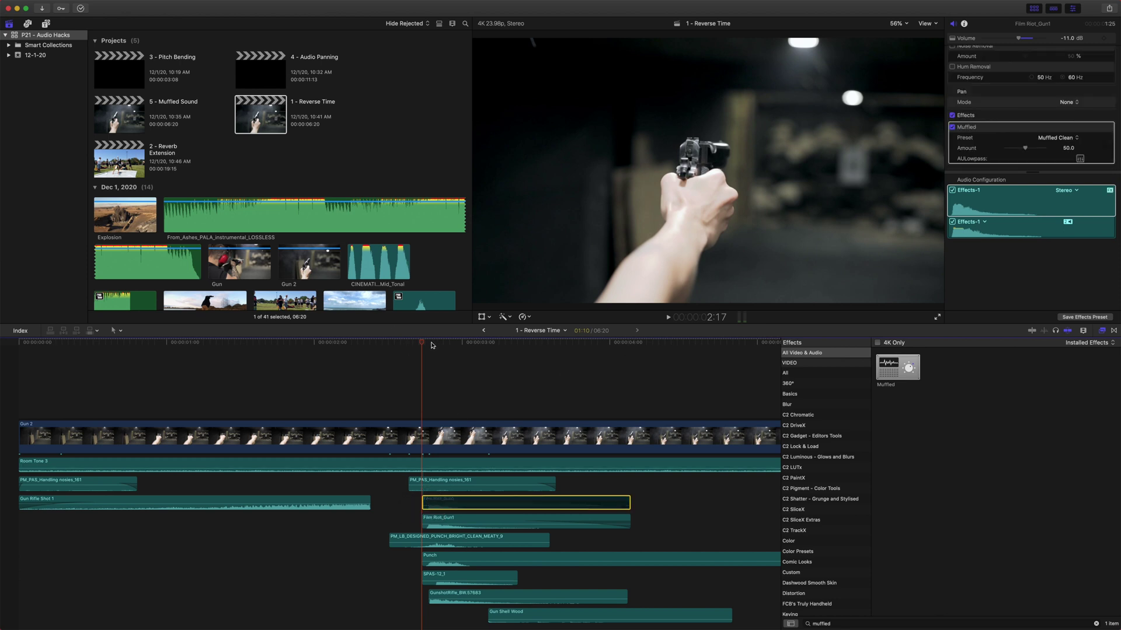
left_click(396, 349)
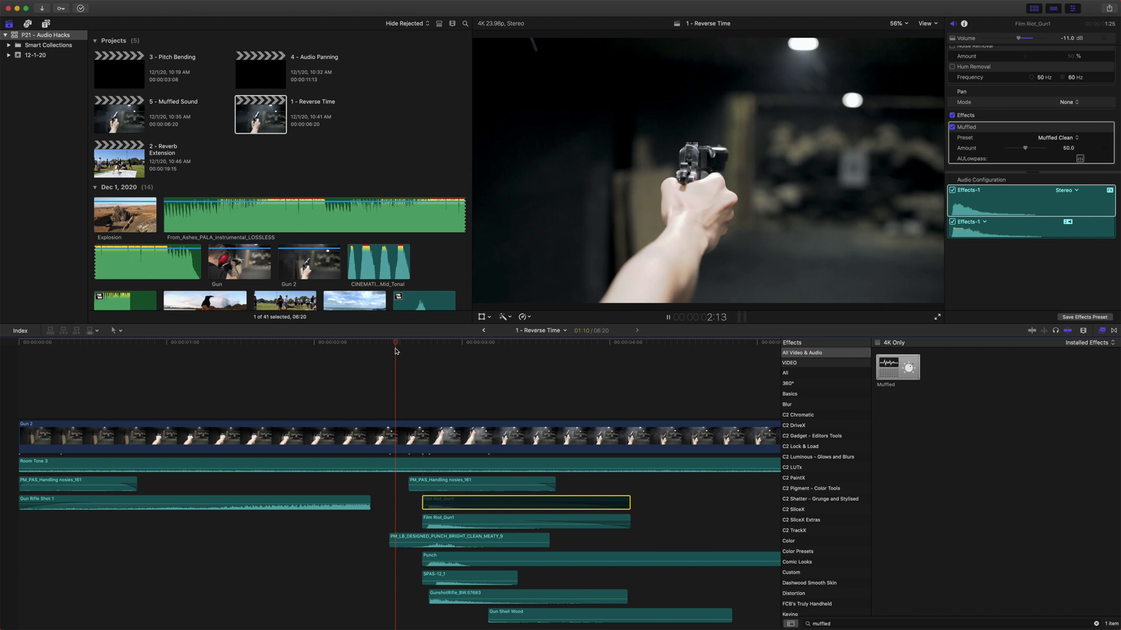
key("space")
key("v")
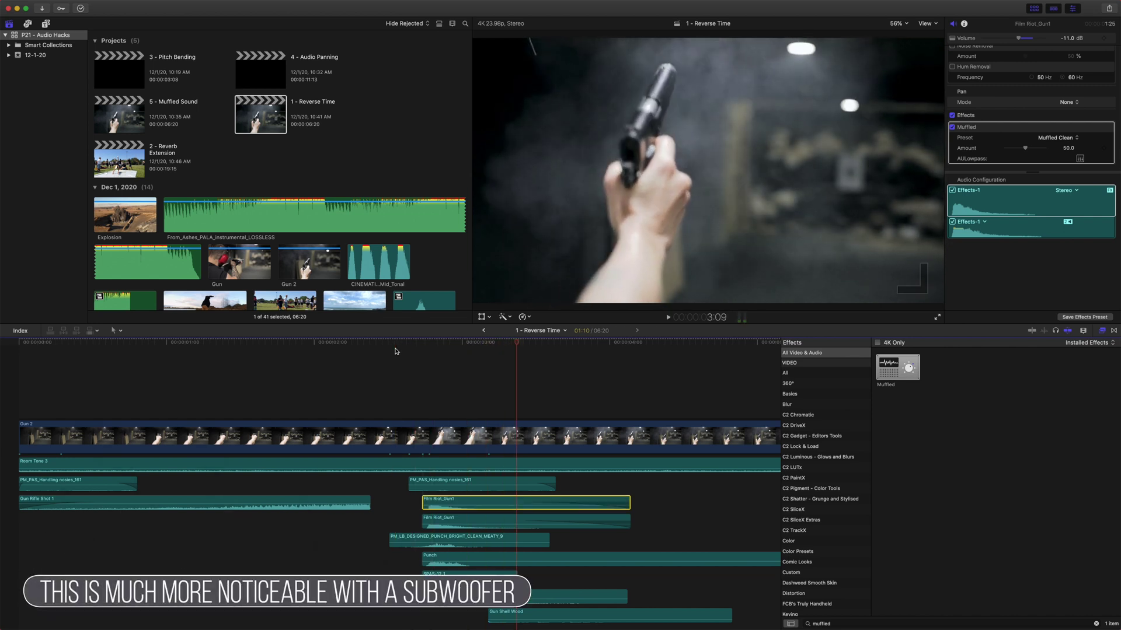
left_click(396, 351)
key("space")
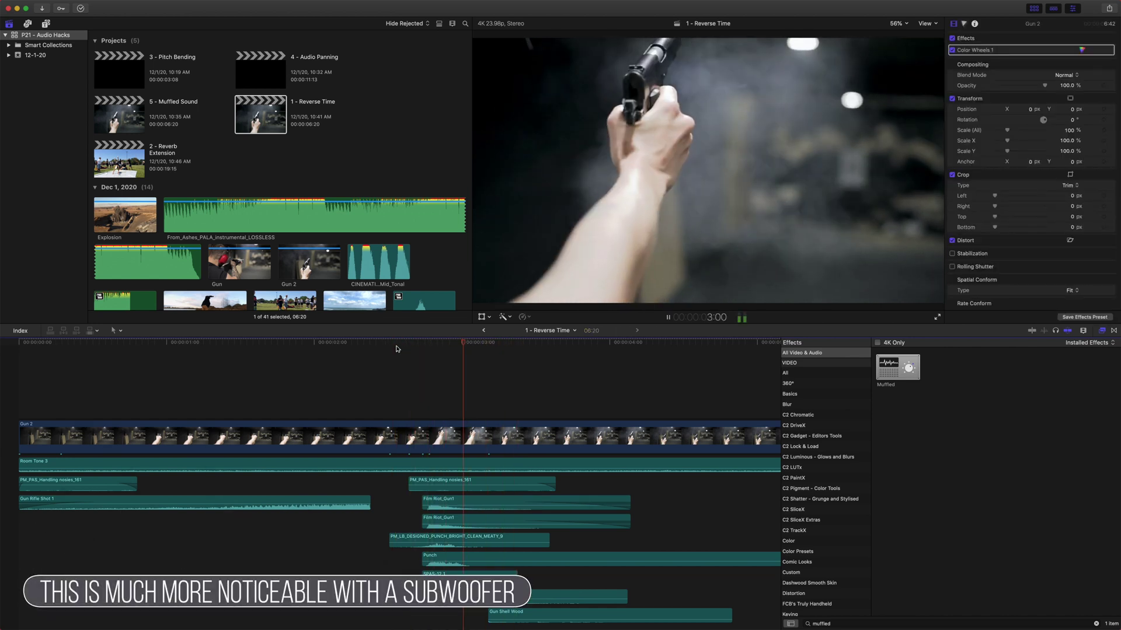
key("space")
Step: Toggle the other Film Riot_Gun1 copy and replay the layered gunshot
left_click(526, 502)
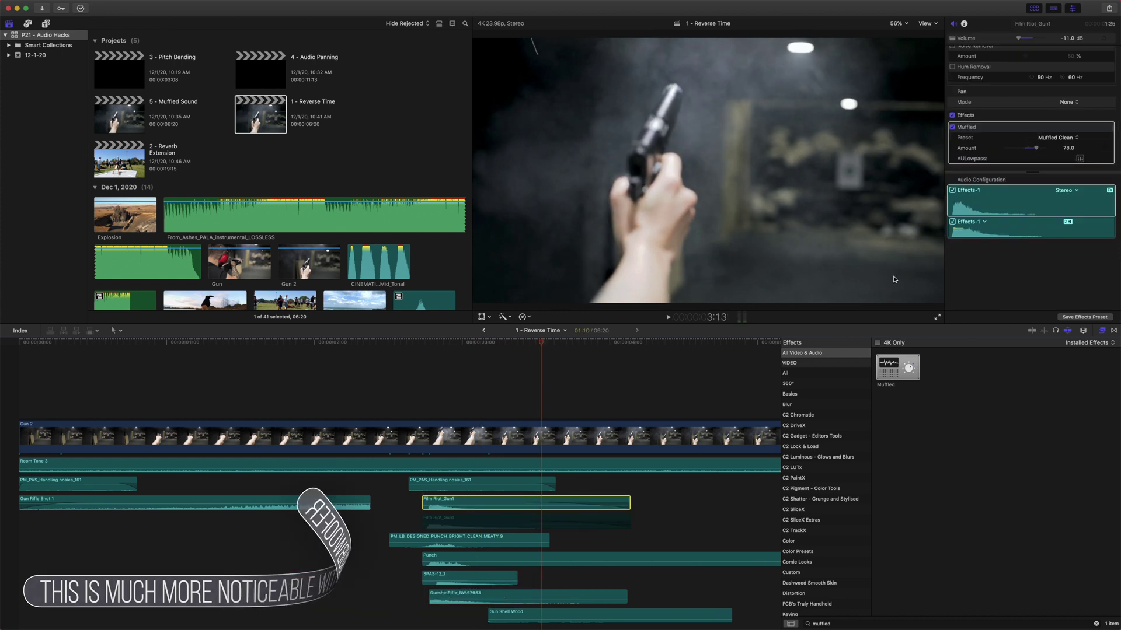
left_click(525, 521)
key("v")
left_click(386, 342)
key("space")
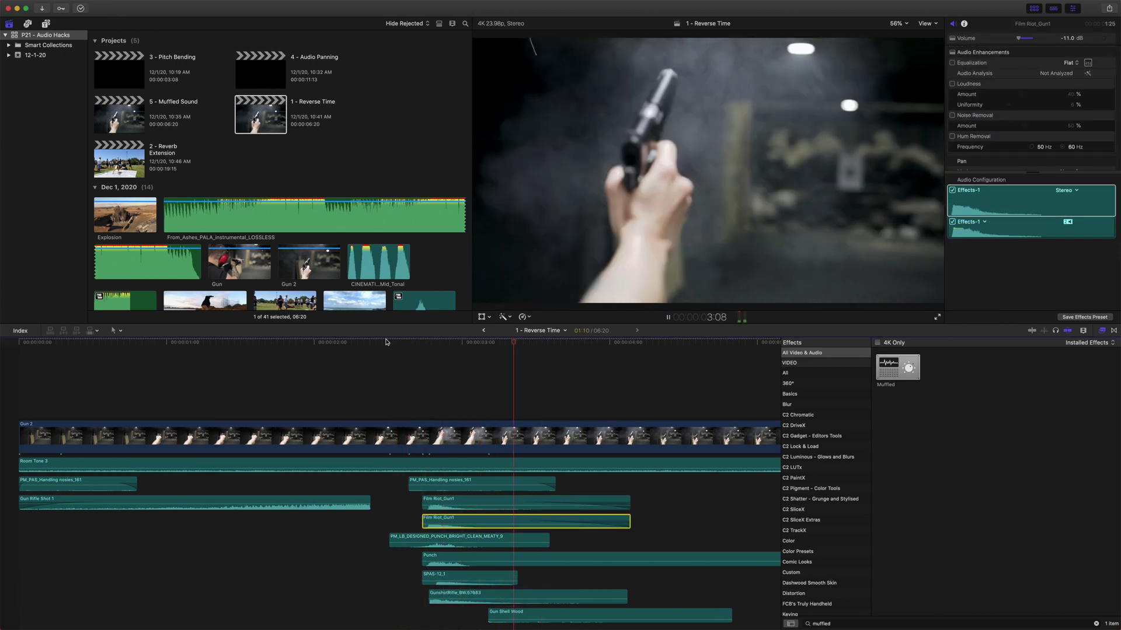
key("space")
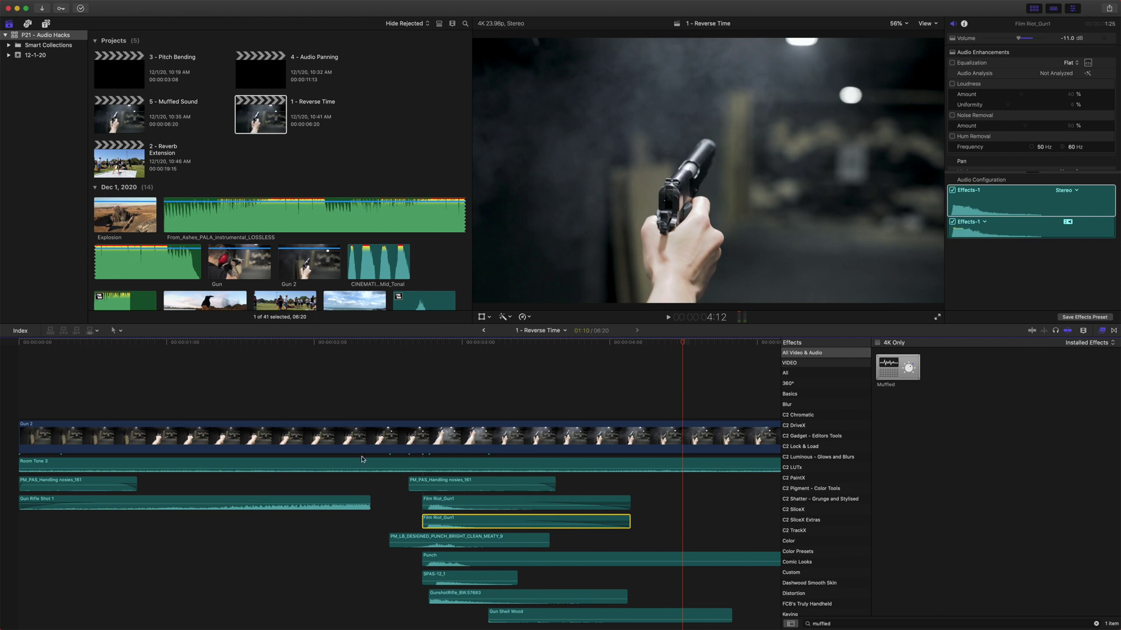
scroll(362, 460, "right", 10)
left_click(595, 346)
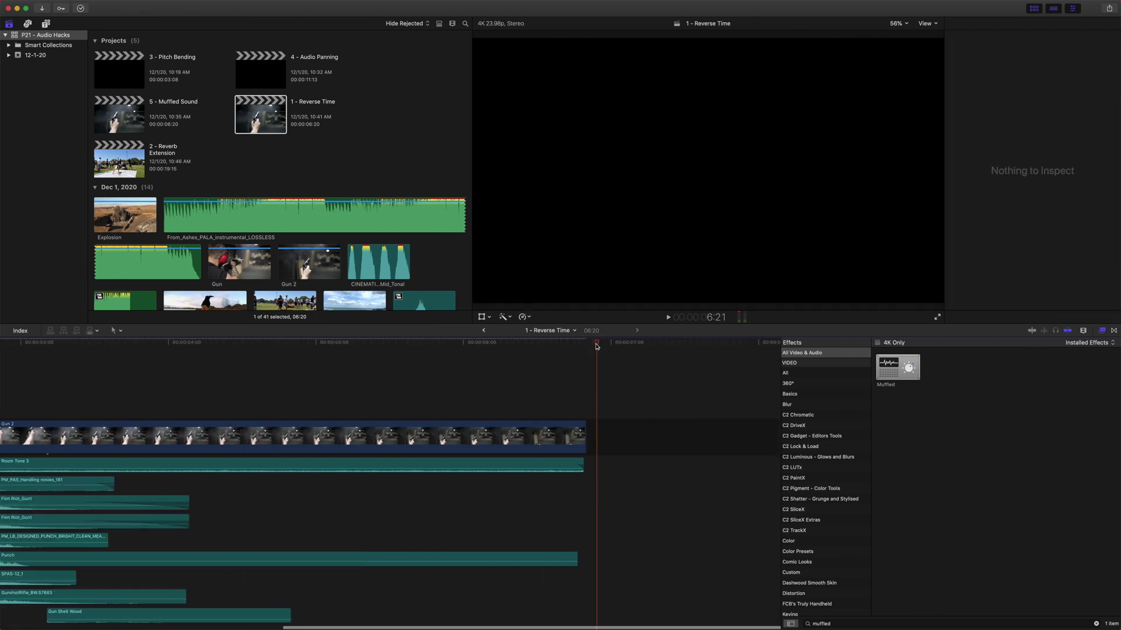
Step: Add the Ocean Waves sound effect to the timeline after the Gun 2 clip
key("Left")
key("Left")
key("Left")
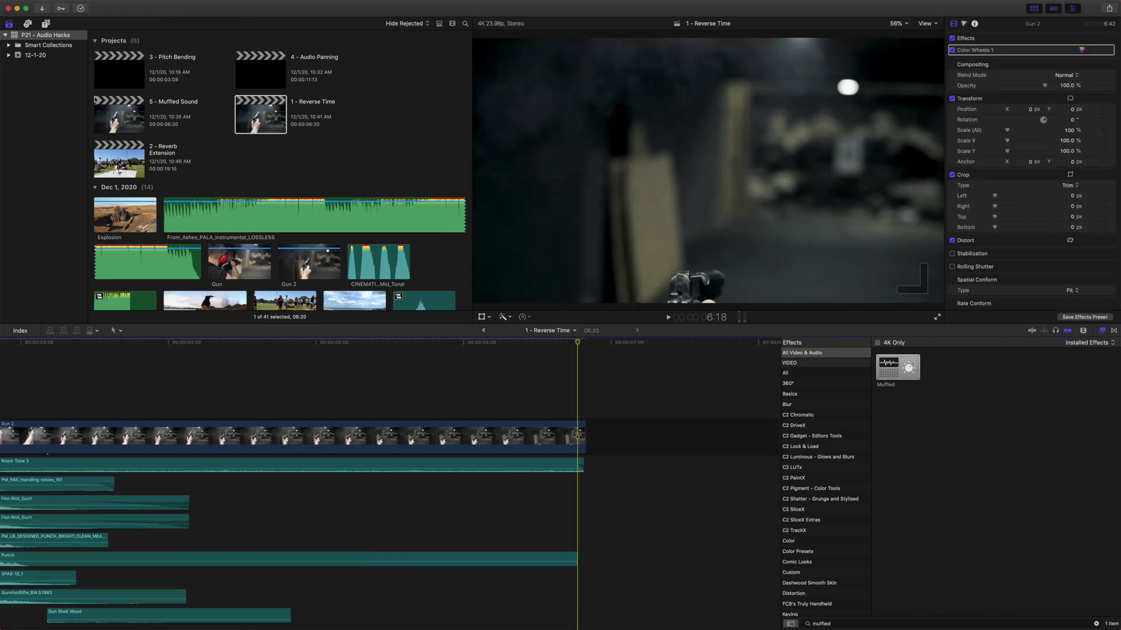
left_click(28, 23)
type("oc")
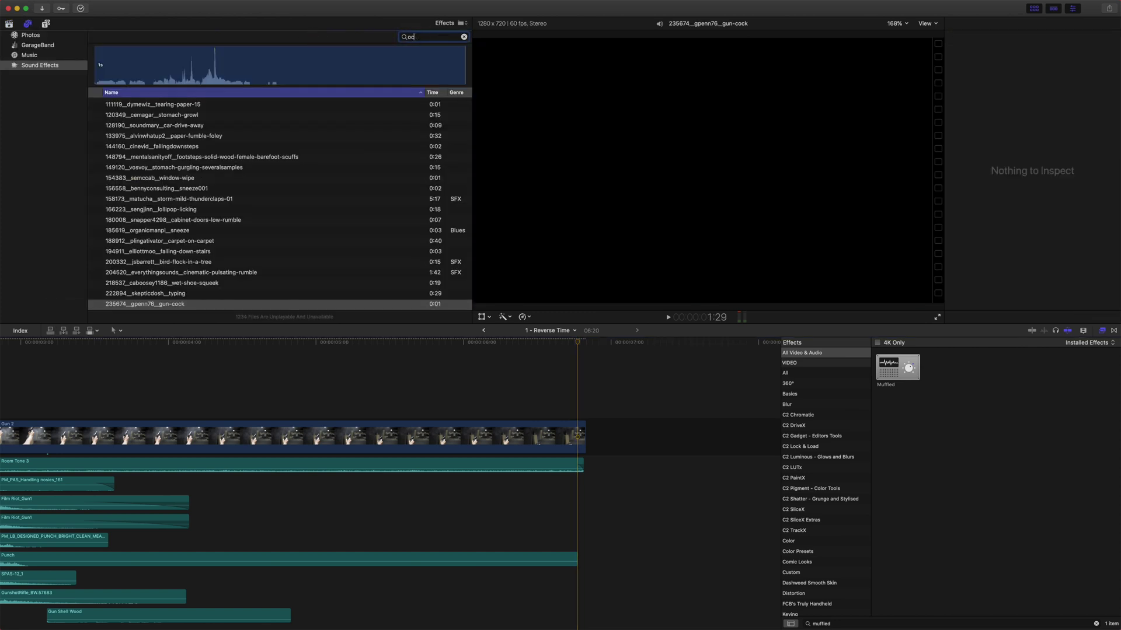
type("ean")
left_click(110, 102)
left_click(96, 114)
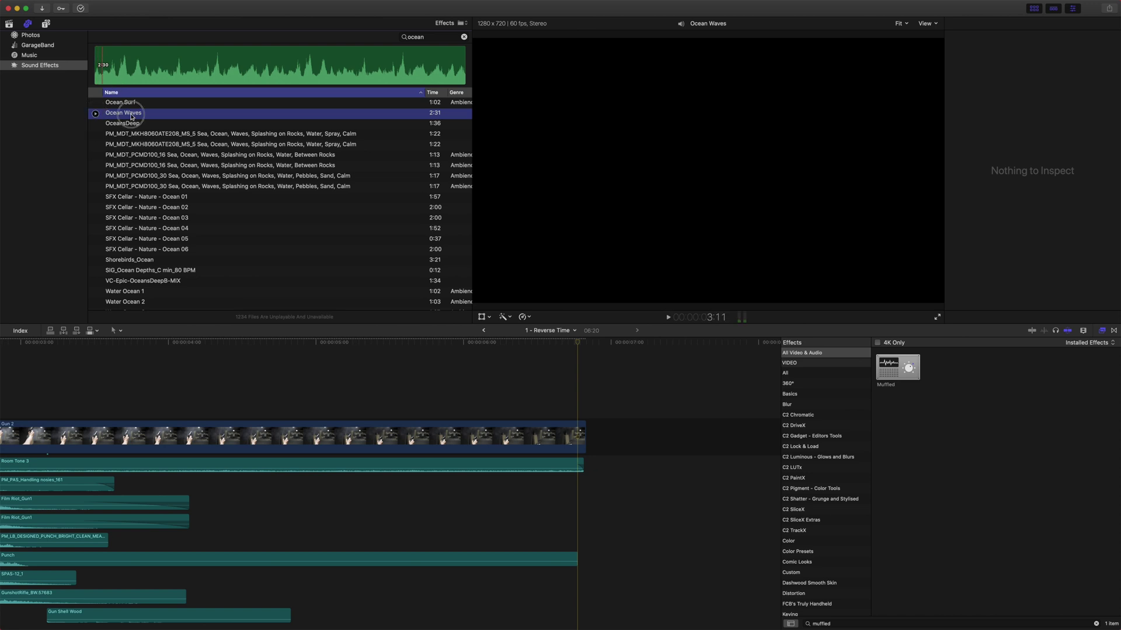
left_click_drag(132, 117, 600, 453)
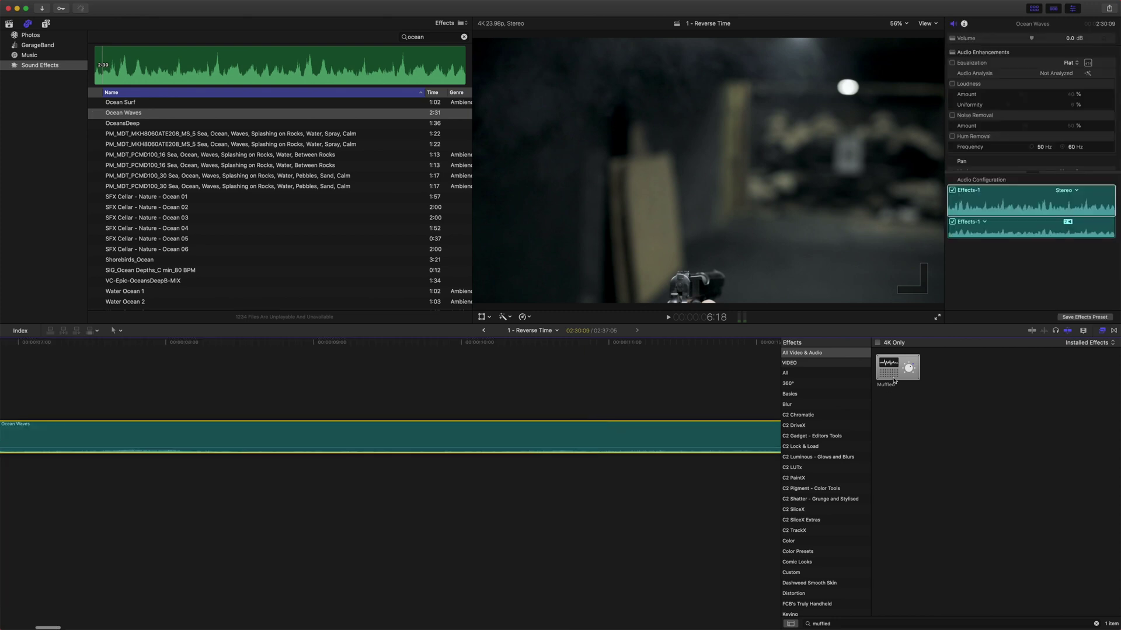
Step: Apply the Muffled effect to the Ocean Waves clip and play it
left_click_drag(893, 381, 337, 426)
scroll(337, 426, "left", 3)
left_click(148, 343)
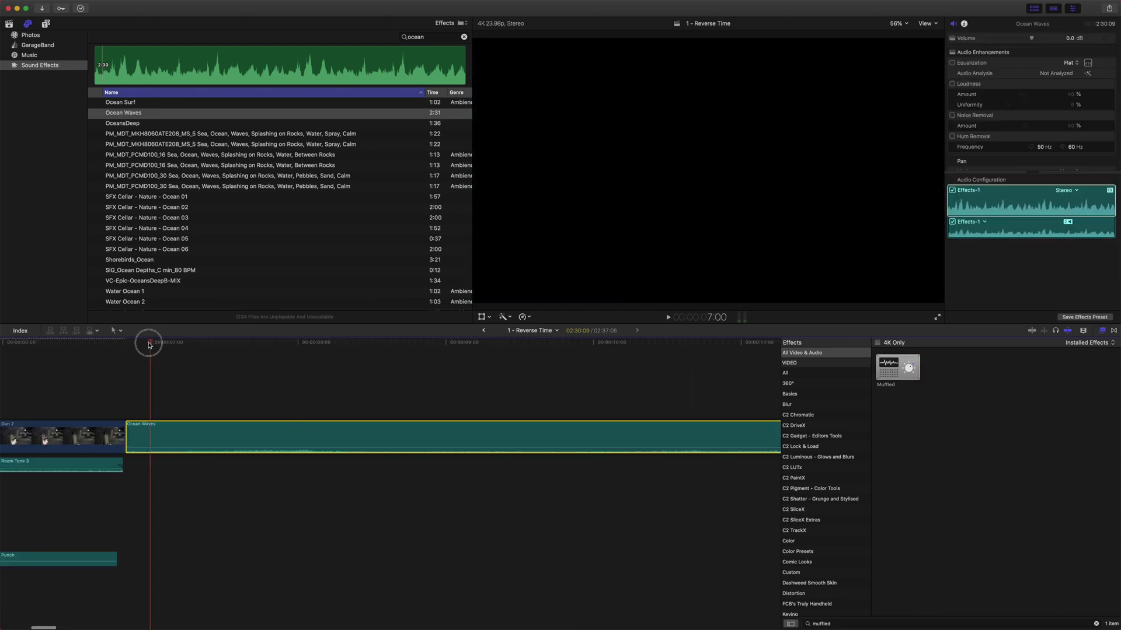
scroll(1030, 117, "down", 3)
left_click_drag(1030, 148, 1042, 148)
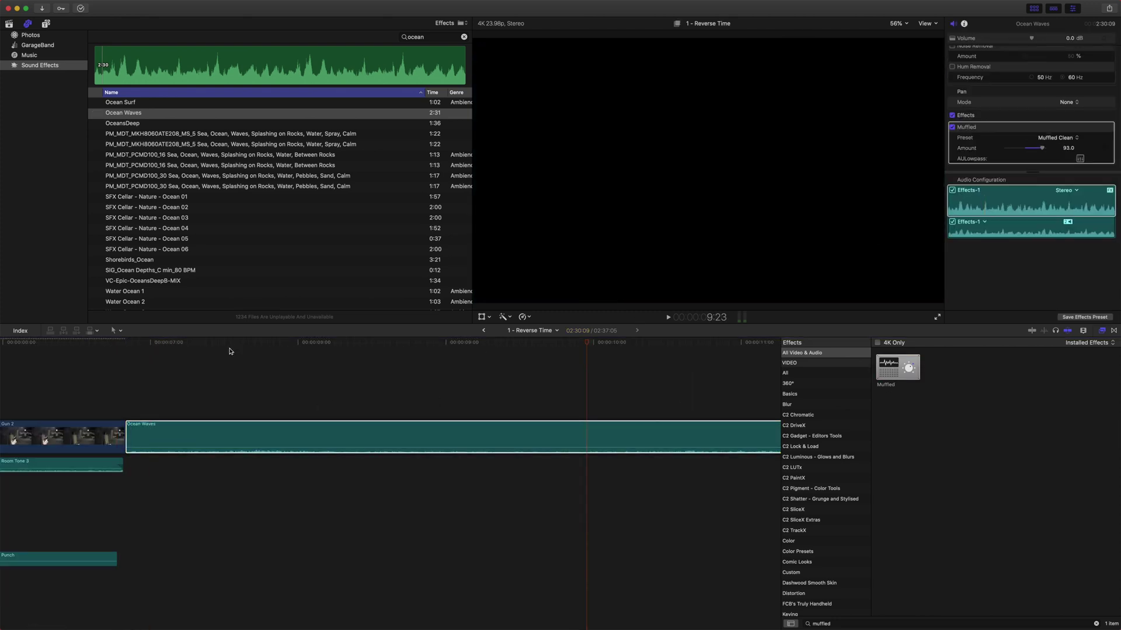
left_click(238, 348)
key("space")
scroll(350, 379, "right", 3)
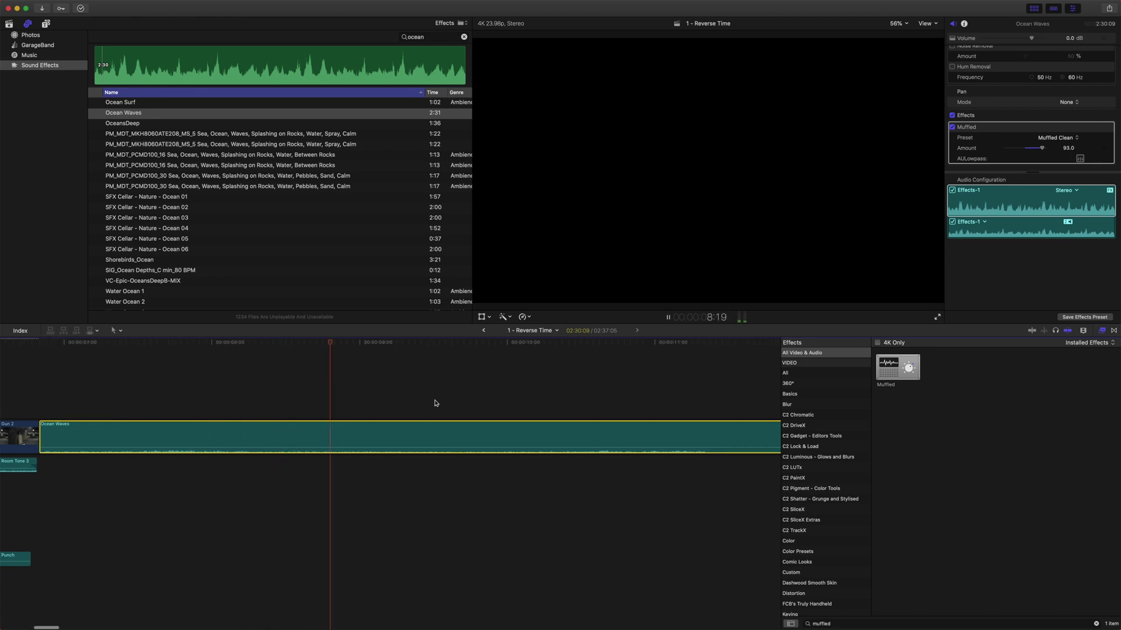
scroll(435, 403, "right", 3)
scroll(435, 402, "right", 3)
key("space")
Step: Raise the ocean's Muffled amount to 100 and play the fully muffled waves
left_click_drag(1042, 150, 1045, 148)
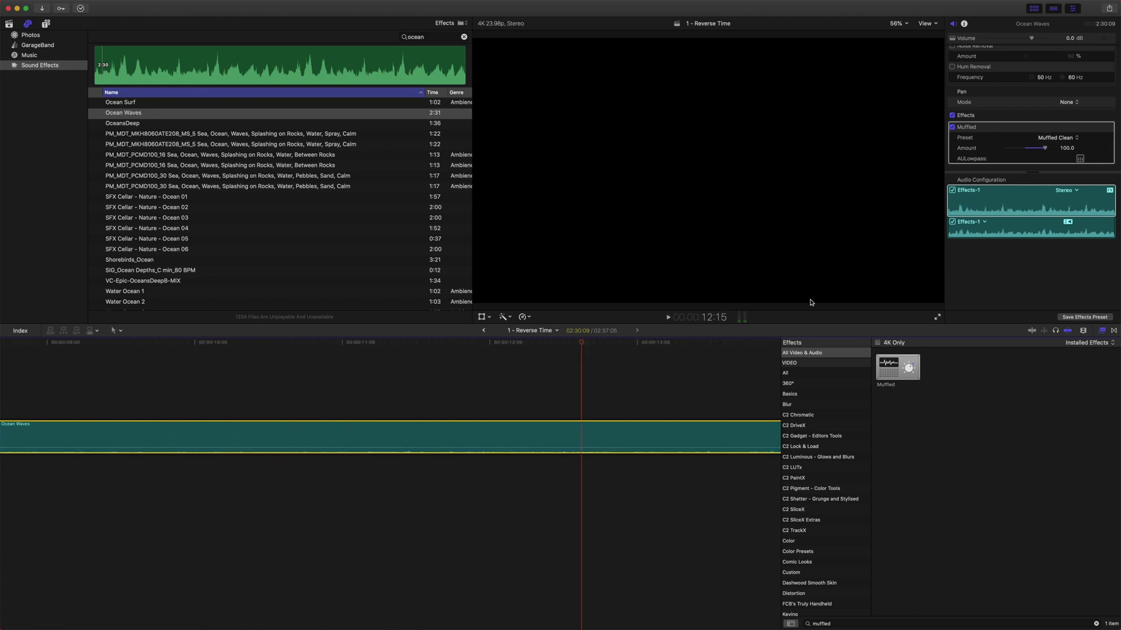
scroll(350, 365, "left", 3)
left_click(150, 343)
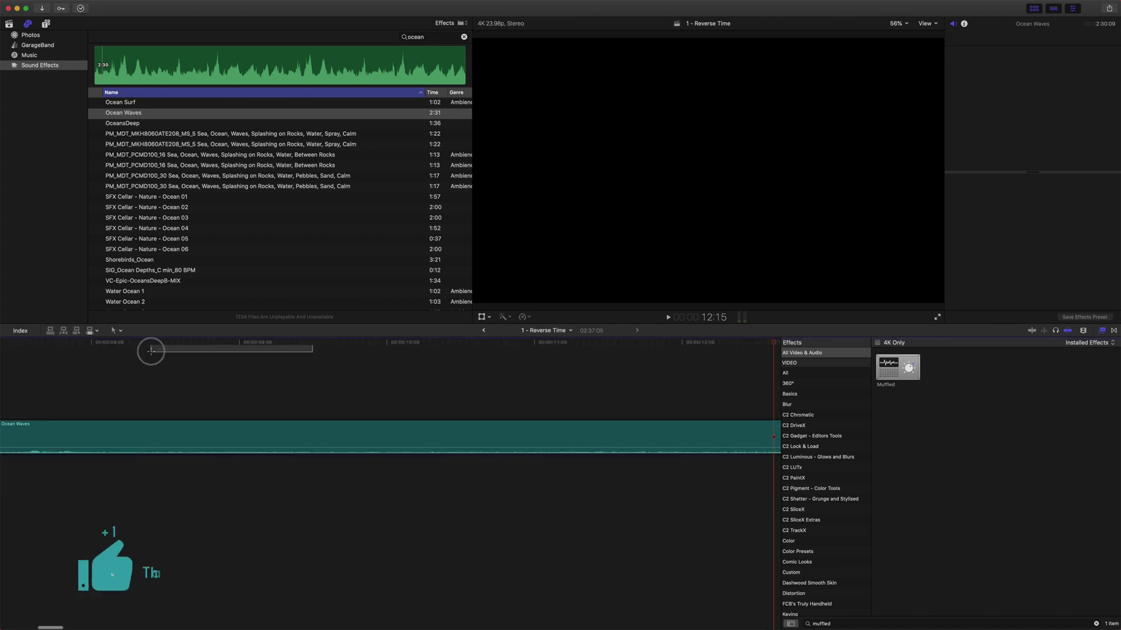
key("super+minus")
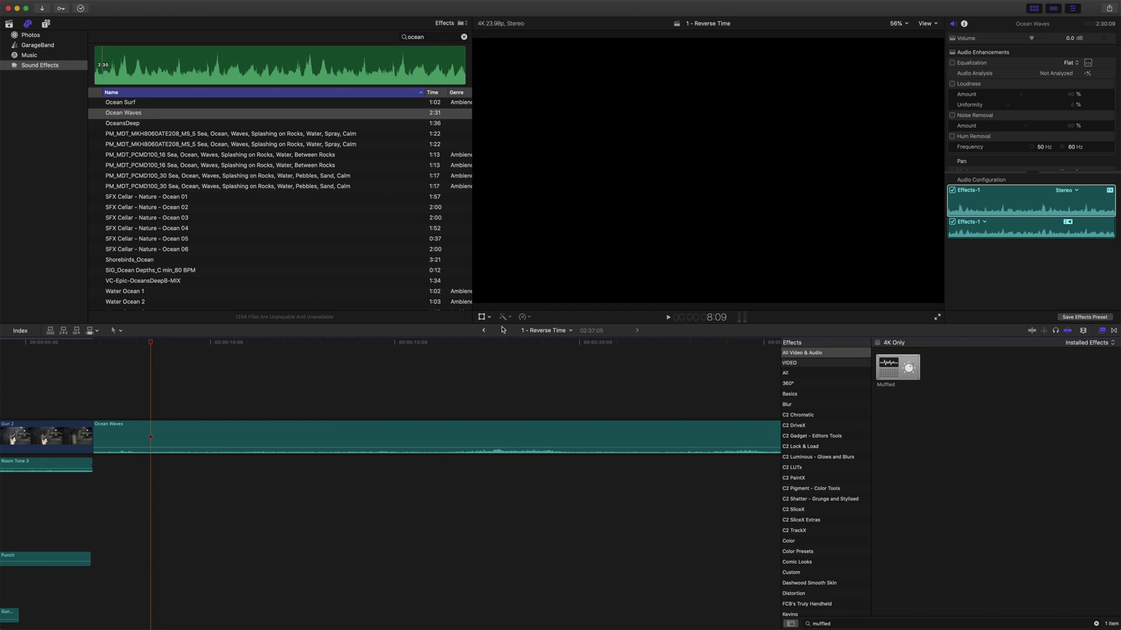
left_click(460, 343)
key("space")
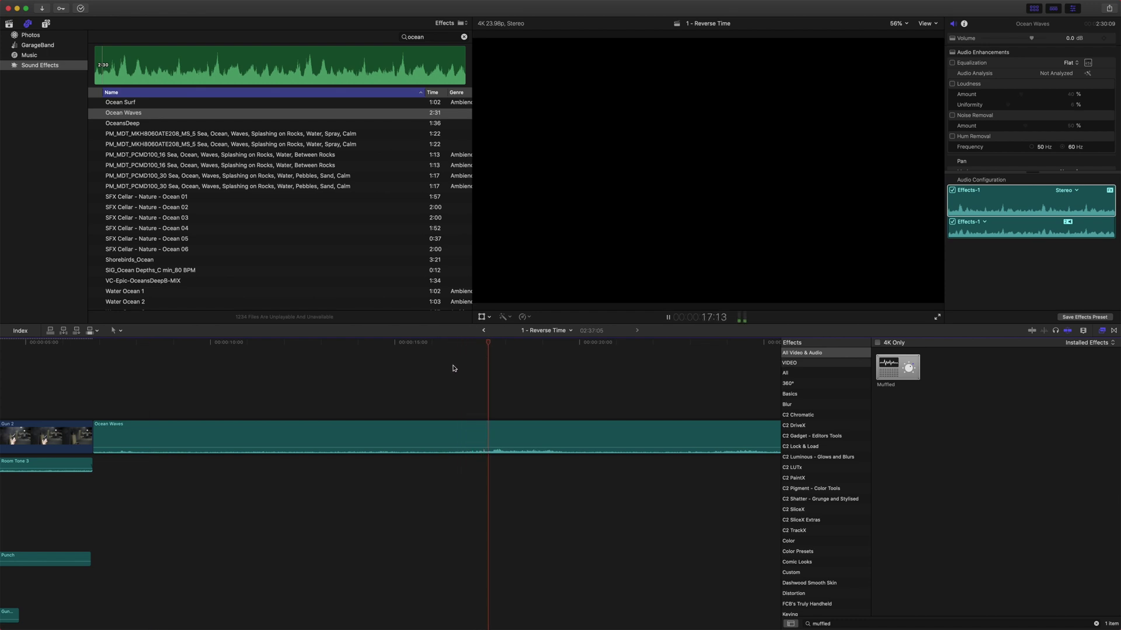
scroll(454, 368, "right", 3)
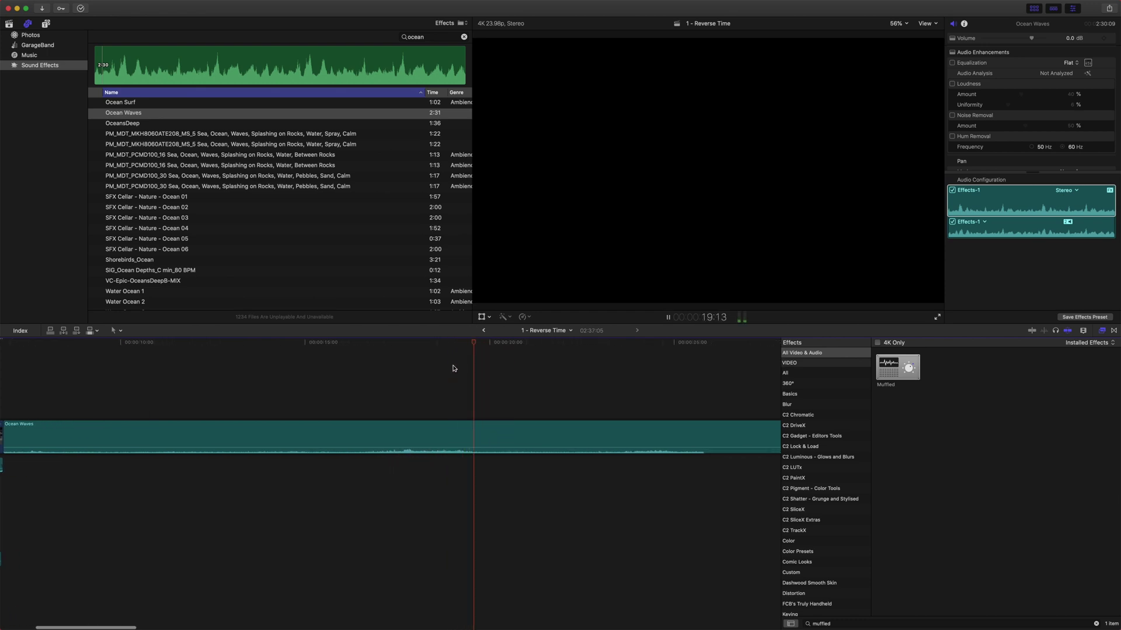
key("space")
scroll(499, 485, "left", 5)
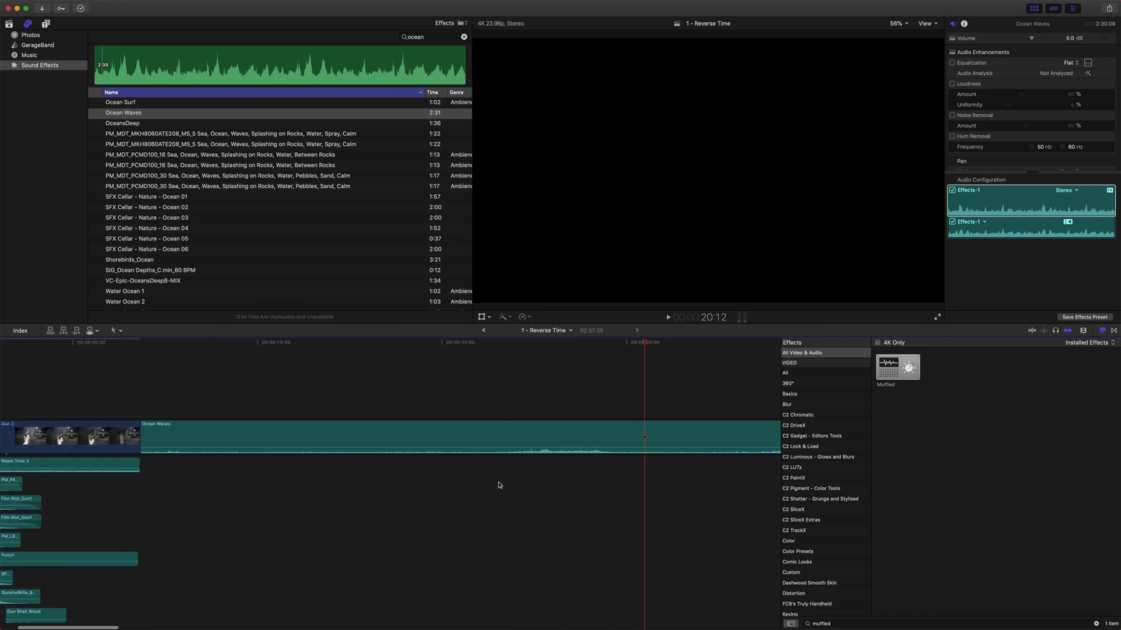